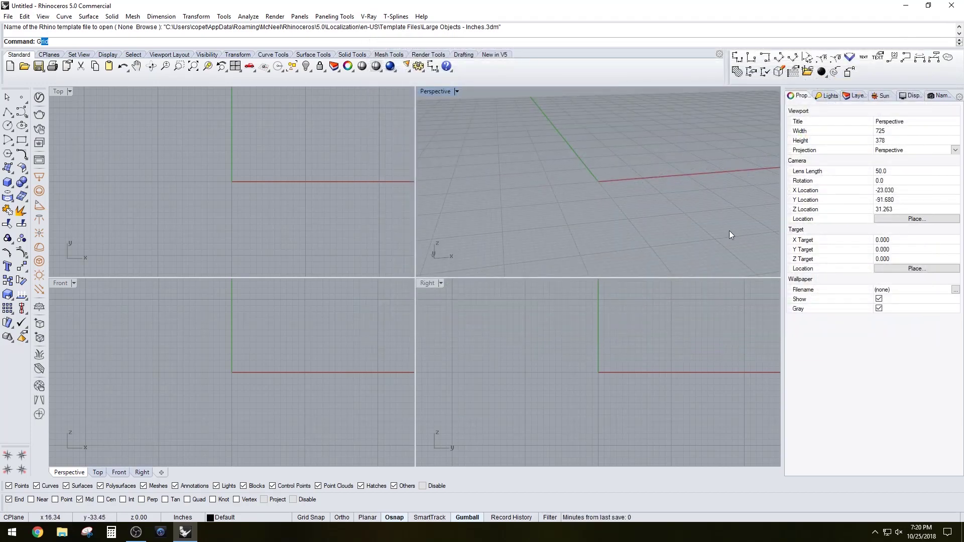
Step: Start the Grasshopper plugin from the Rhino command line
{"action": "type", "text": "rasshopper"}
{"action": "key", "text": "Return"}
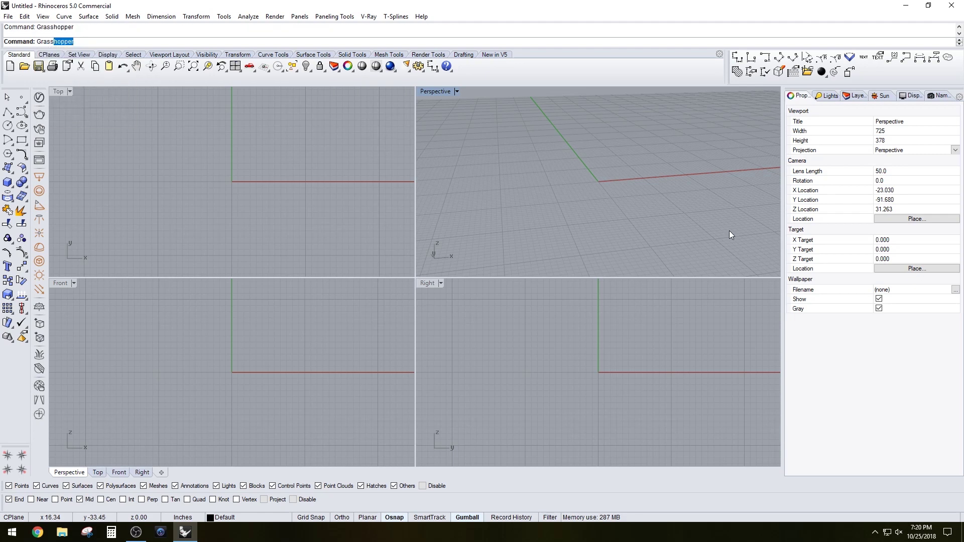
{"action": "key", "text": "Return"}
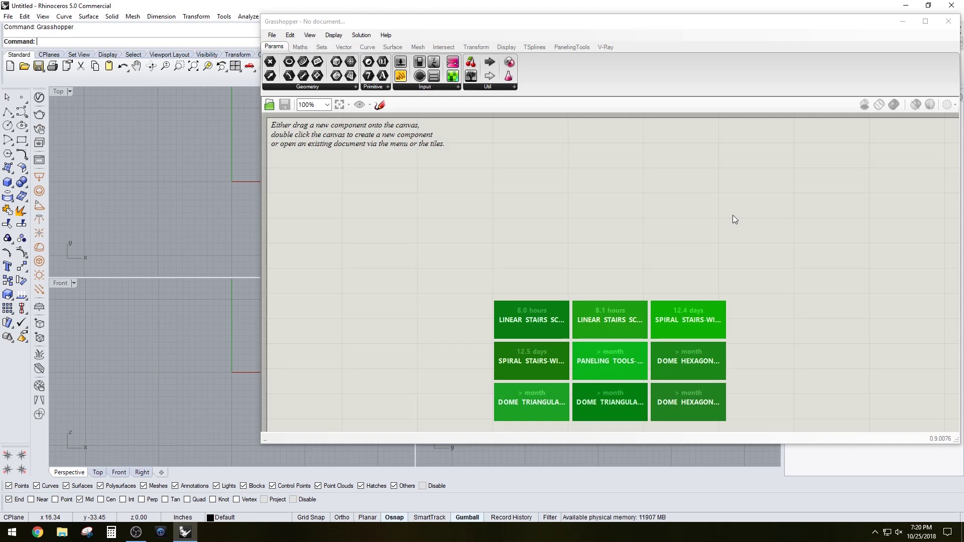
Step: Open the LINEAR STAIRS SCROPT_02 recent file and shrink the editor so the stair viewports show
{"action": "left_click", "coordinate": [511, 312]}
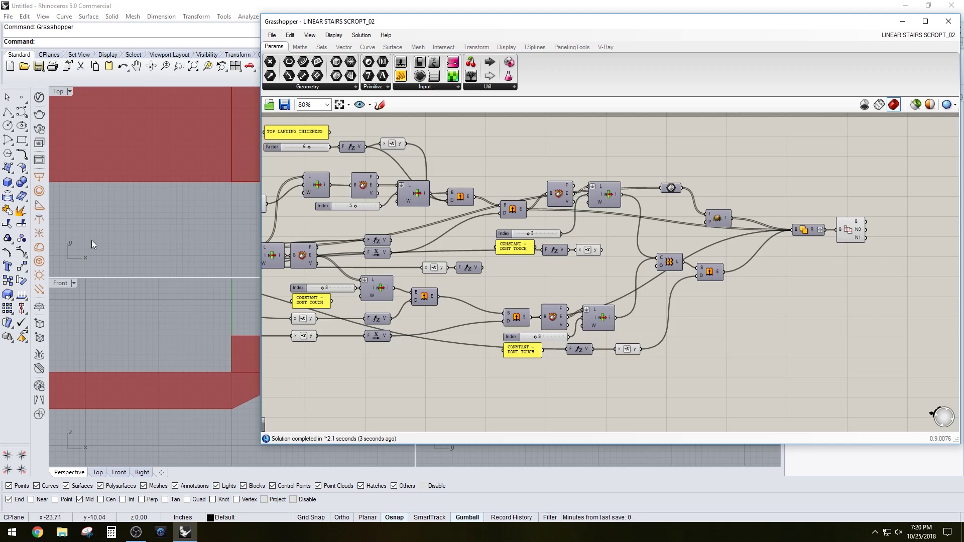
{"action": "left_click_drag", "start_coordinate": [430, 22], "coordinate": [402, 37]}
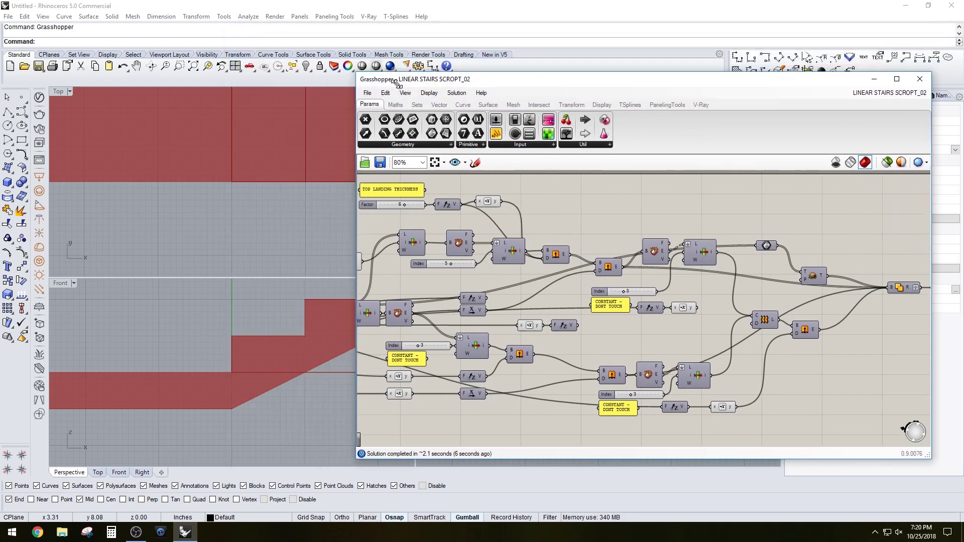
{"action": "left_click_drag", "start_coordinate": [232, 28], "coordinate": [474, 81]}
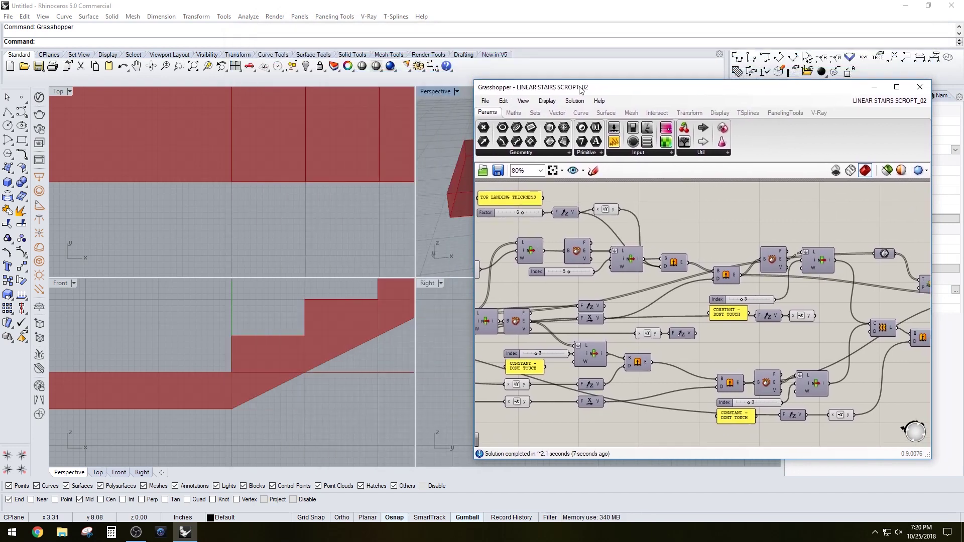
{"action": "left_click_drag", "start_coordinate": [574, 90], "coordinate": [597, 82]}
{"action": "right_click_drag", "start_coordinate": [477, 168], "coordinate": [463, 158]}
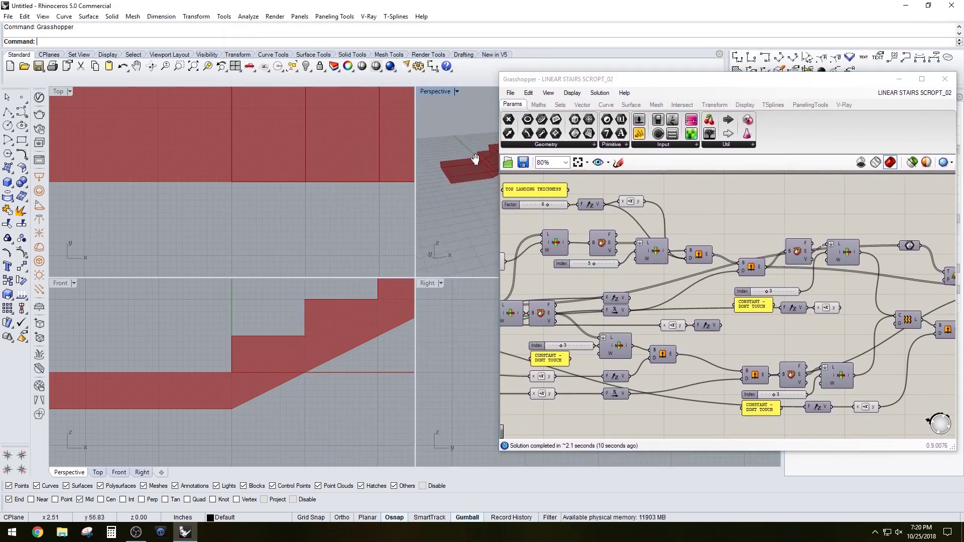
{"action": "mouse_move", "coordinate": [560, 82]}
{"action": "left_mouse_down"}
{"action": "mouse_move", "coordinate": [549, 51]}
{"action": "mouse_move", "coordinate": [497, 53]}
{"action": "mouse_move", "coordinate": [521, 18]}
{"action": "left_mouse_up"}
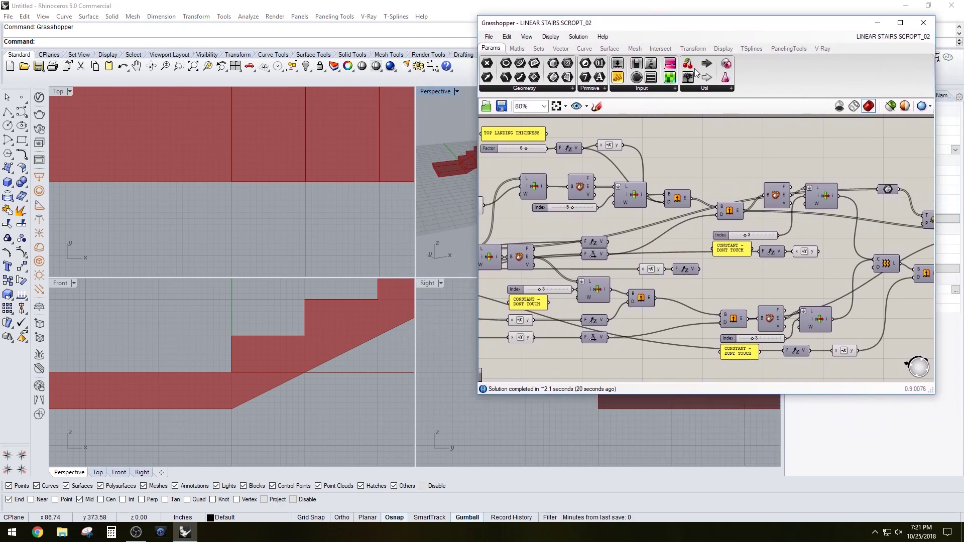
Step: Pan to the STAIR input group, orbit the Perspective view, and zoom the canvas to 125%
{"action": "mouse_move", "coordinate": [583, 201]}
{"action": "right_mouse_down"}
{"action": "mouse_move", "coordinate": [787, 217]}
{"action": "mouse_move", "coordinate": [812, 200]}
{"action": "right_mouse_up"}
{"action": "left_click_drag", "start_coordinate": [721, 25], "coordinate": [906, 204]}
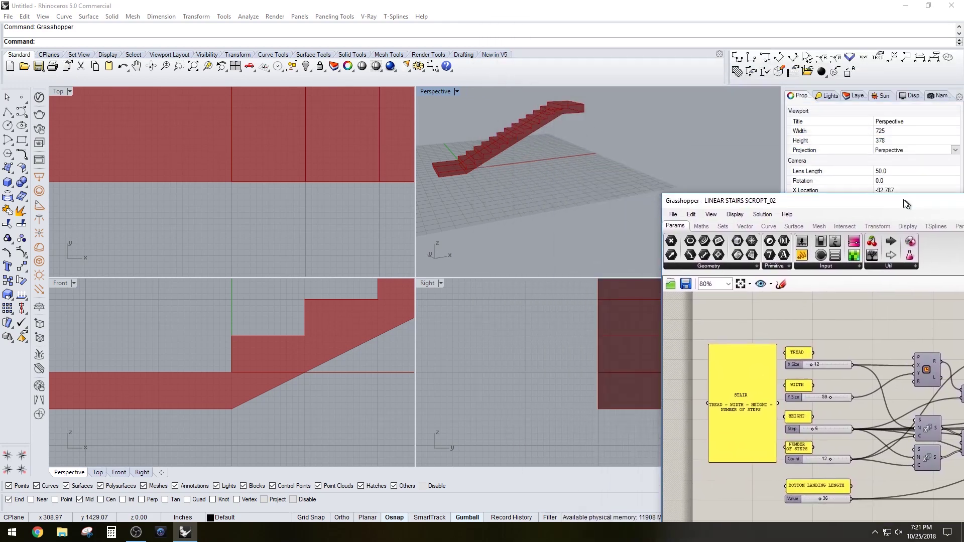
{"action": "mouse_move", "coordinate": [502, 160]}
{"action": "right_mouse_down"}
{"action": "mouse_move", "coordinate": [540, 161]}
{"action": "mouse_move", "coordinate": [523, 165]}
{"action": "mouse_move", "coordinate": [522, 182]}
{"action": "mouse_move", "coordinate": [544, 197]}
{"action": "right_mouse_up"}
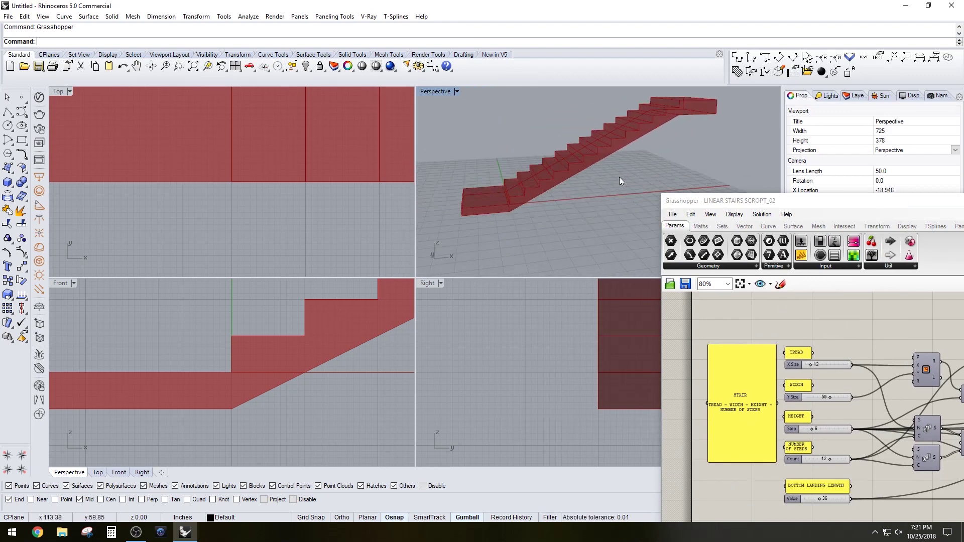
{"action": "right_click_drag", "start_coordinate": [619, 178], "coordinate": [595, 183]}
{"action": "scroll", "coordinate": [809, 351], "scroll_direction": "up", "scroll_amount": 1}
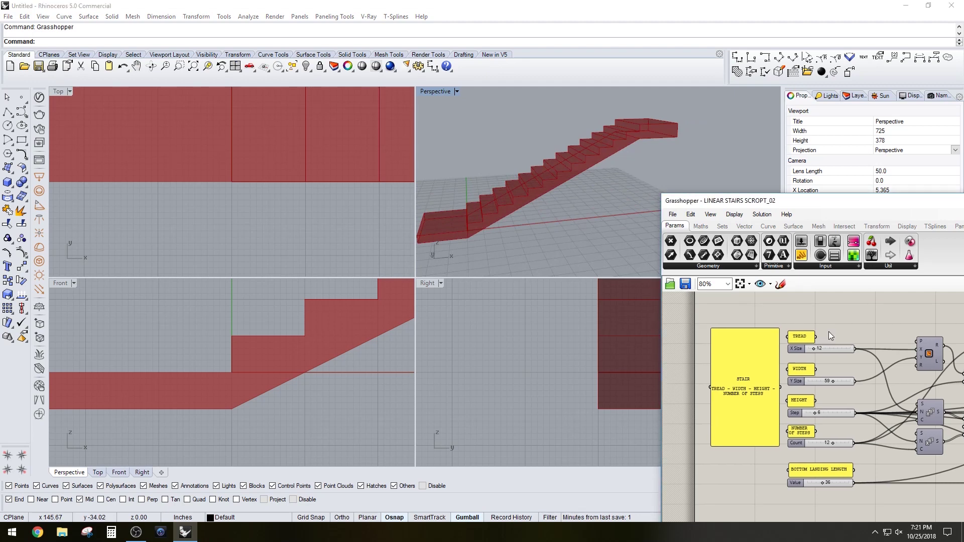
{"action": "scroll", "coordinate": [811, 353], "scroll_direction": "up", "scroll_amount": 1}
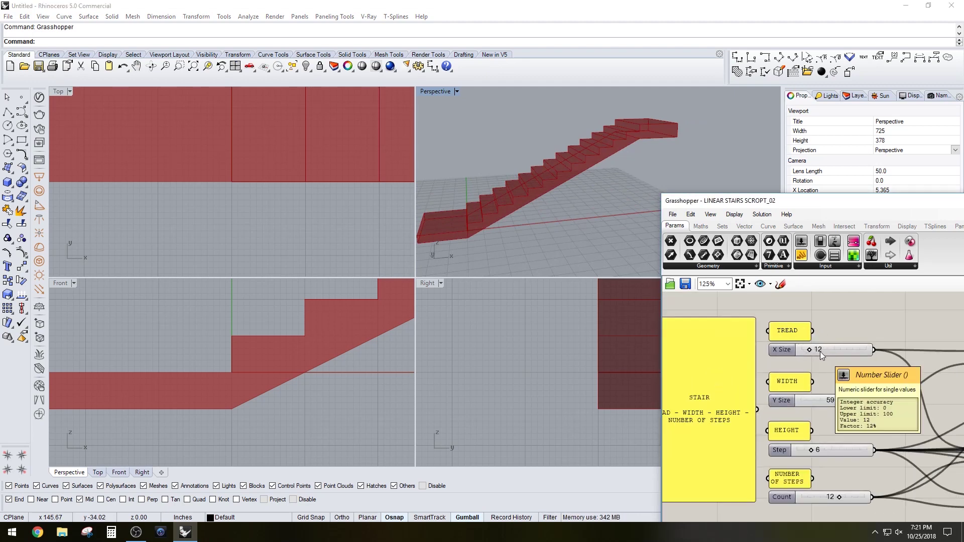
Step: Set the stair width slider to 48
{"action": "double_click", "coordinate": [832, 405]}
{"action": "type", "text": "48"}
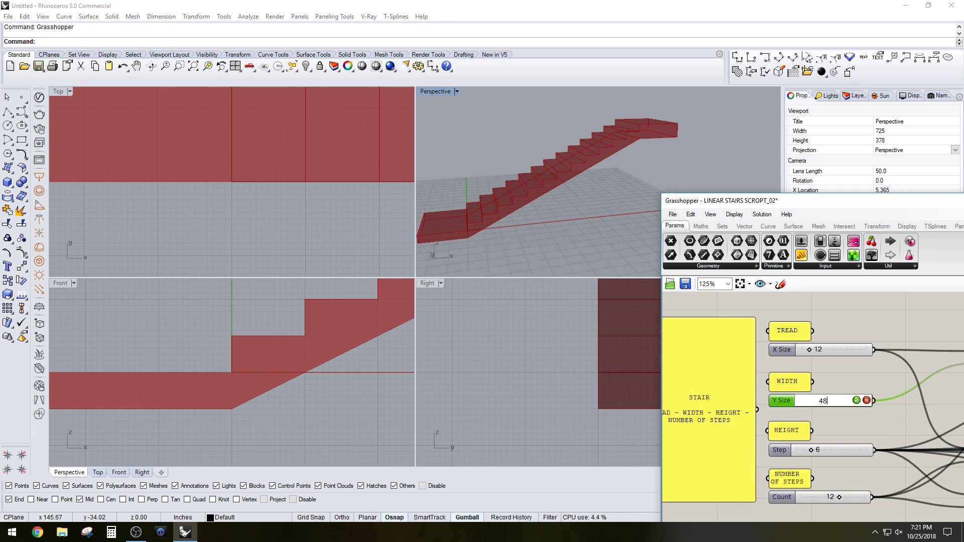
{"action": "key", "text": "Return"}
{"action": "mouse_move", "coordinate": [576, 259]}
{"action": "right_mouse_down"}
{"action": "mouse_move", "coordinate": [587, 173]}
{"action": "mouse_move", "coordinate": [609, 190]}
{"action": "right_mouse_up"}
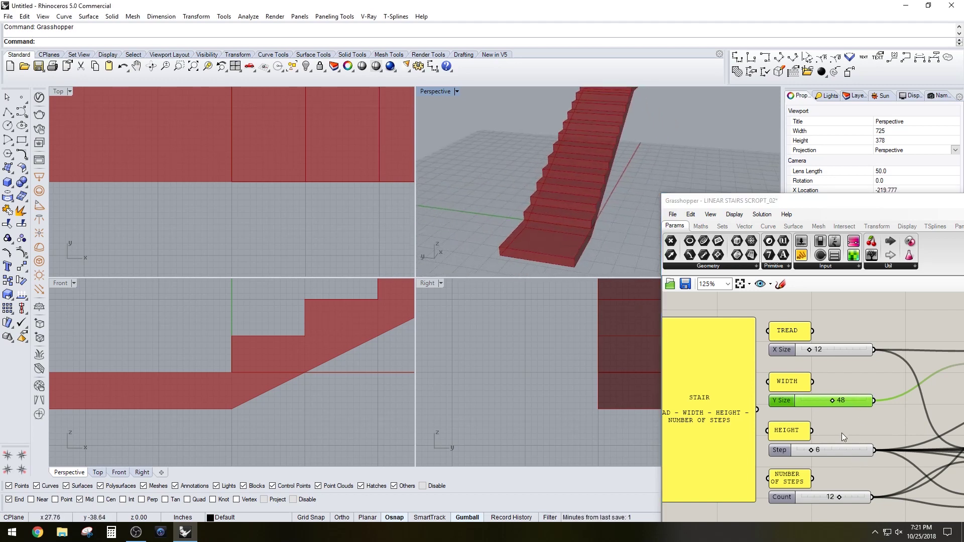
Step: Set the step height slider to 7 and inspect the regenerated stair
{"action": "right_click_drag", "start_coordinate": [841, 432], "coordinate": [838, 410]}
{"action": "double_click", "coordinate": [820, 429]}
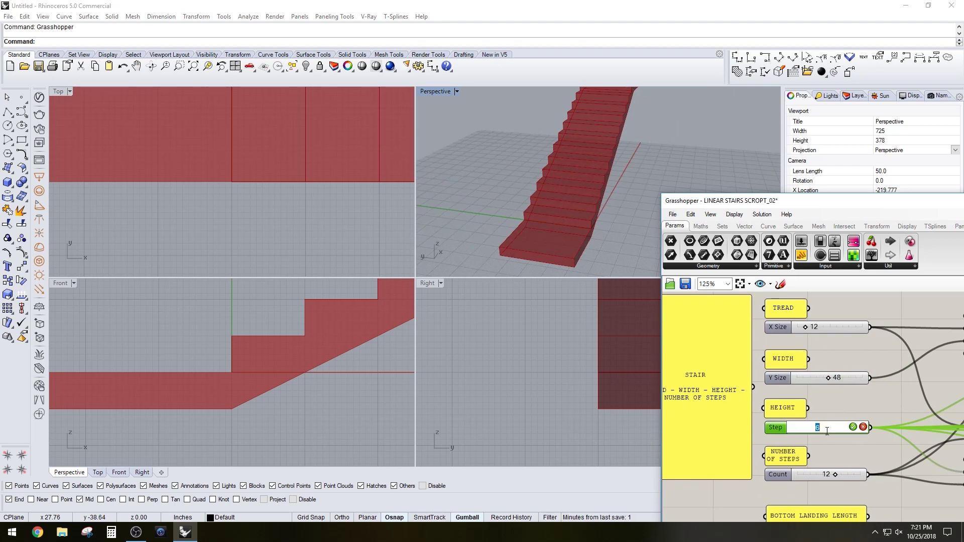
{"action": "type", "text": "7"}
{"action": "key", "text": "Return"}
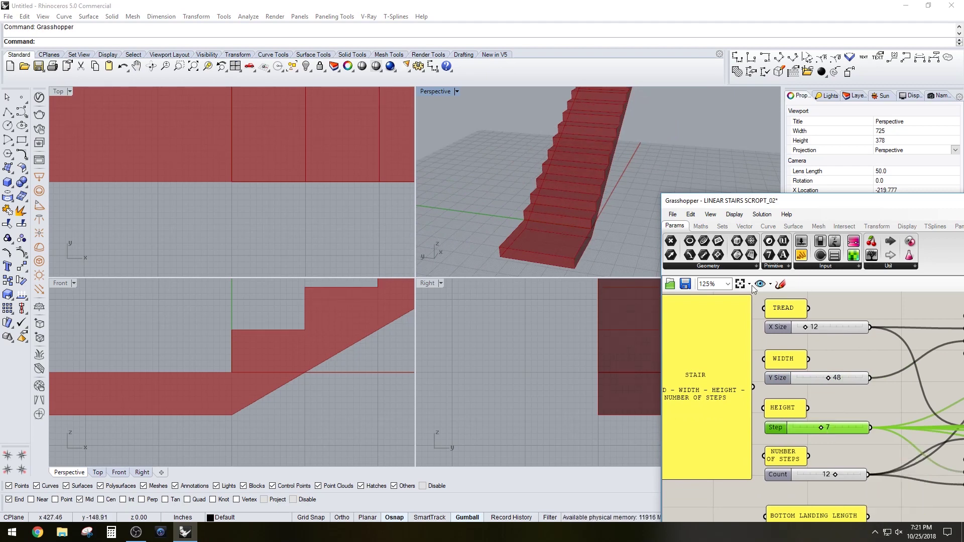
{"action": "mouse_move", "coordinate": [593, 193]}
{"action": "right_mouse_down"}
{"action": "mouse_move", "coordinate": [605, 198]}
{"action": "mouse_move", "coordinate": [562, 200]}
{"action": "right_mouse_up"}
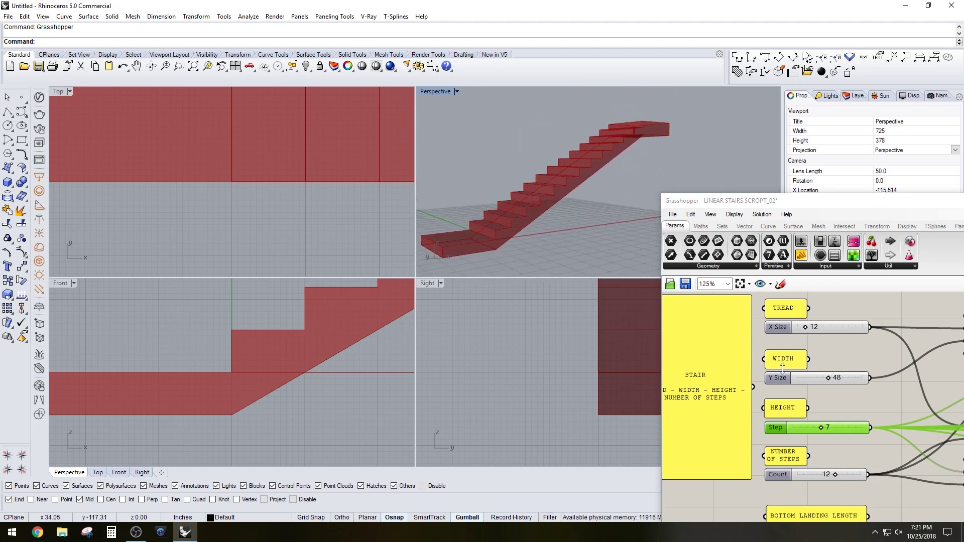
{"action": "right_click_drag", "start_coordinate": [866, 440], "coordinate": [856, 432]}
Step: Move the editor aside and zoom all Rhino viewports to the stair's extents with EA
{"action": "scroll", "coordinate": [856, 432], "scroll_direction": "down", "scroll_amount": 2}
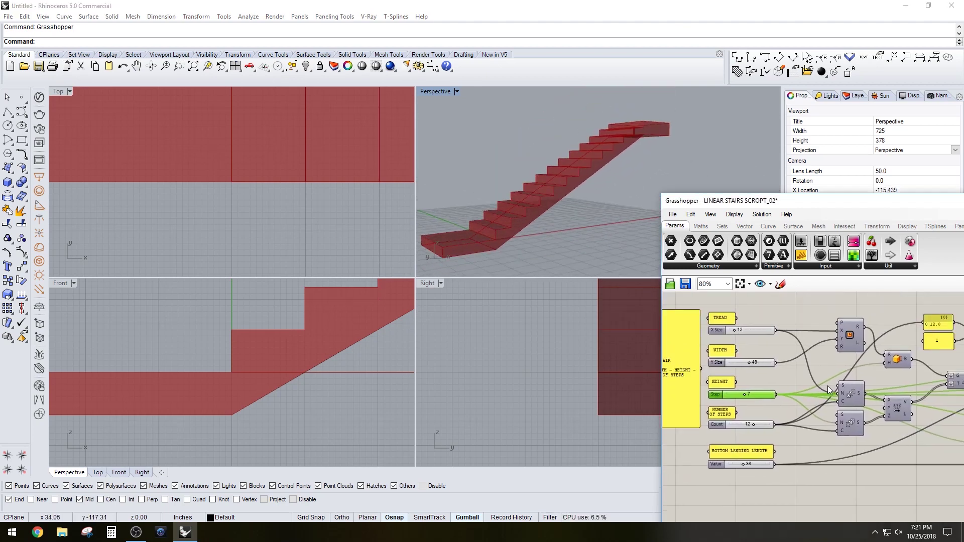
{"action": "mouse_move", "coordinate": [847, 205]}
{"action": "left_mouse_down"}
{"action": "mouse_move", "coordinate": [619, 119]}
{"action": "mouse_move", "coordinate": [619, 104]}
{"action": "left_mouse_up"}
{"action": "left_click", "coordinate": [323, 216]}
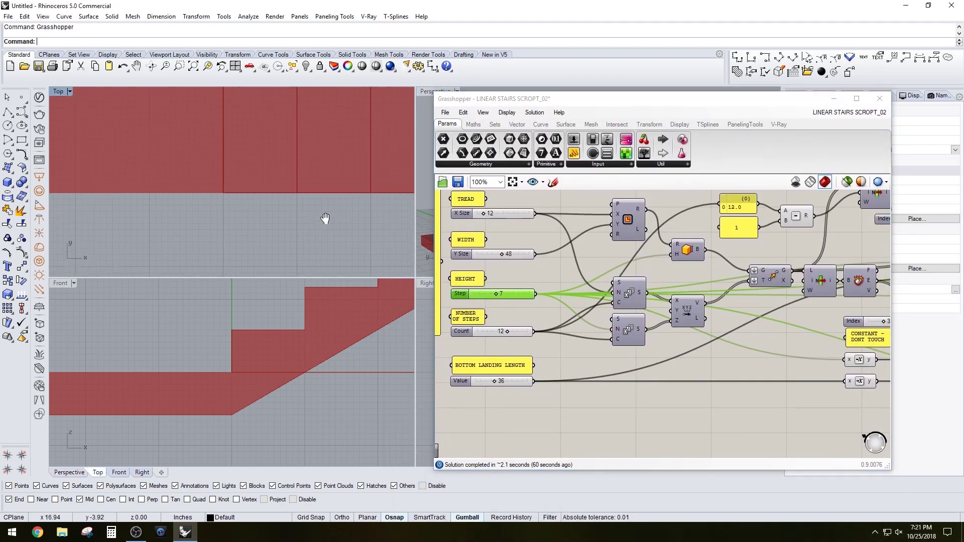
{"action": "type", "text": "ZEA"}
{"action": "key", "text": "Return"}
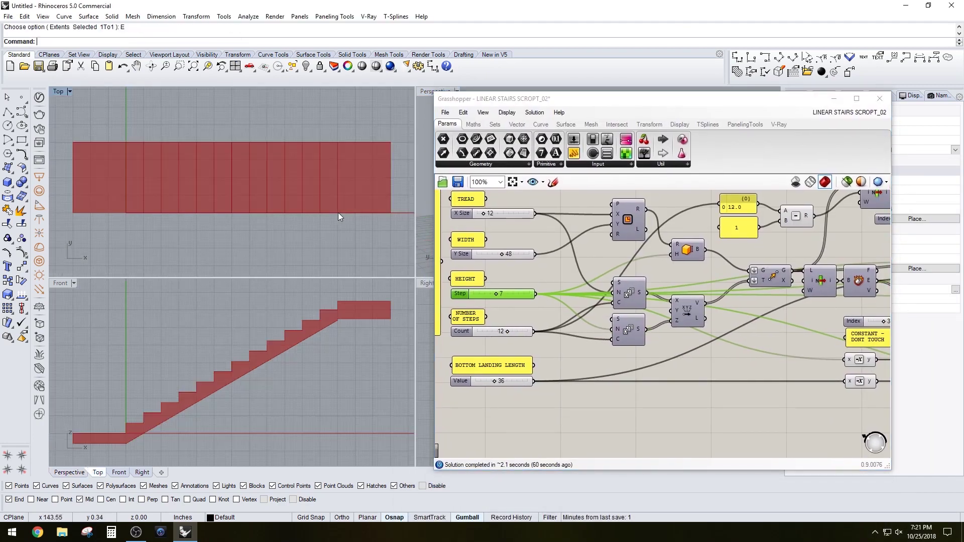
Step: Deselect the HEIGHT slider and pan so all stair inputs show together
{"action": "left_click_drag", "start_coordinate": [561, 101], "coordinate": [581, 111]}
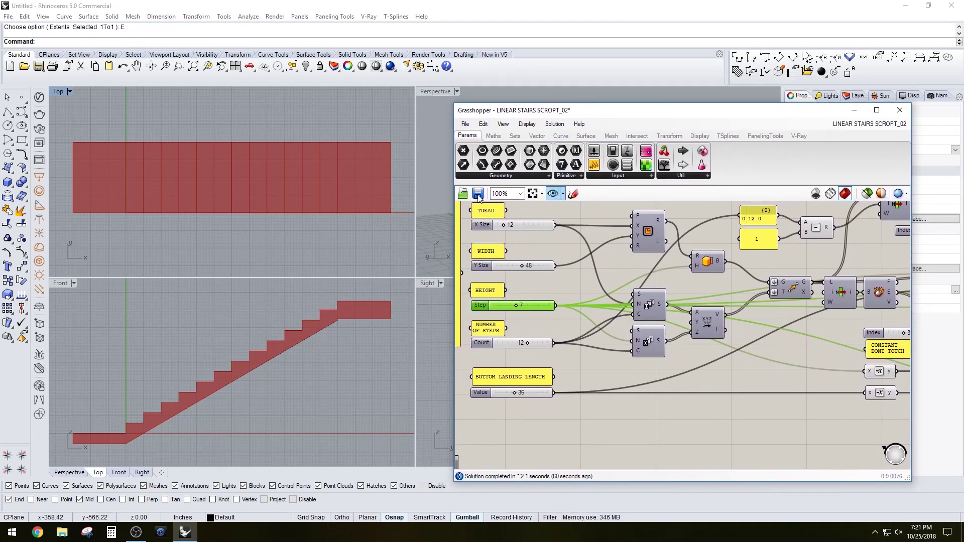
{"action": "right_click_drag", "start_coordinate": [578, 317], "coordinate": [621, 326]}
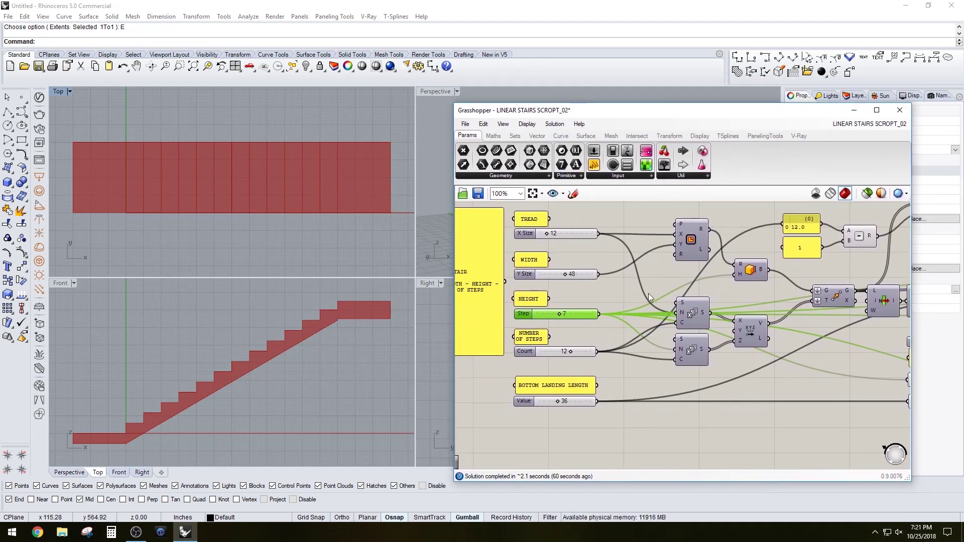
{"action": "left_click", "coordinate": [659, 266]}
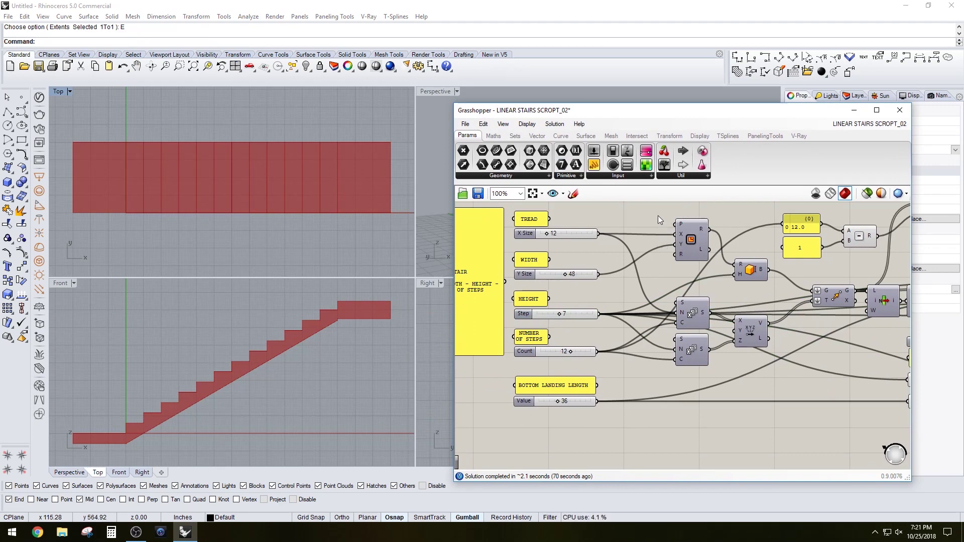
{"action": "right_click_drag", "start_coordinate": [659, 220], "coordinate": [632, 230]}
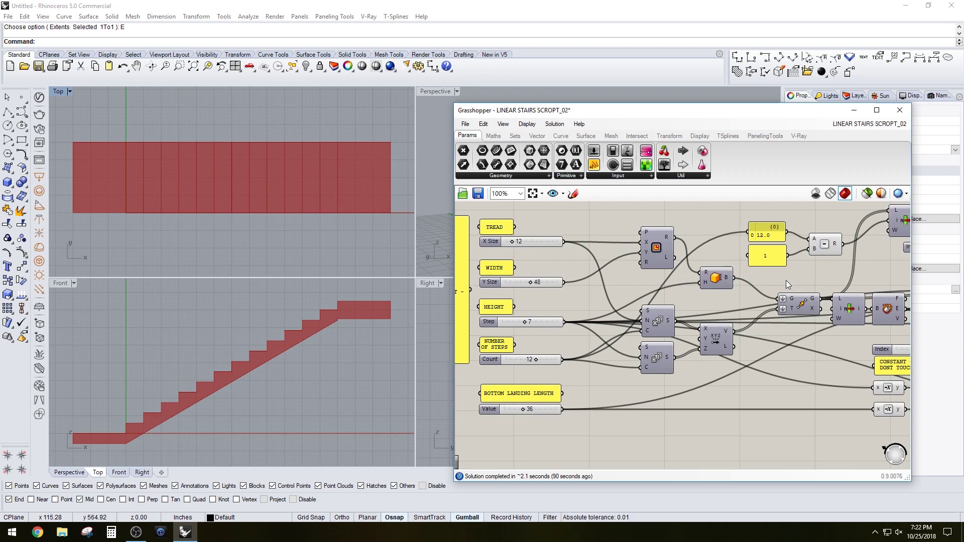
Step: Change the number-of-steps slider from 12 to 4
{"action": "right_click_drag", "start_coordinate": [785, 280], "coordinate": [687, 278]}
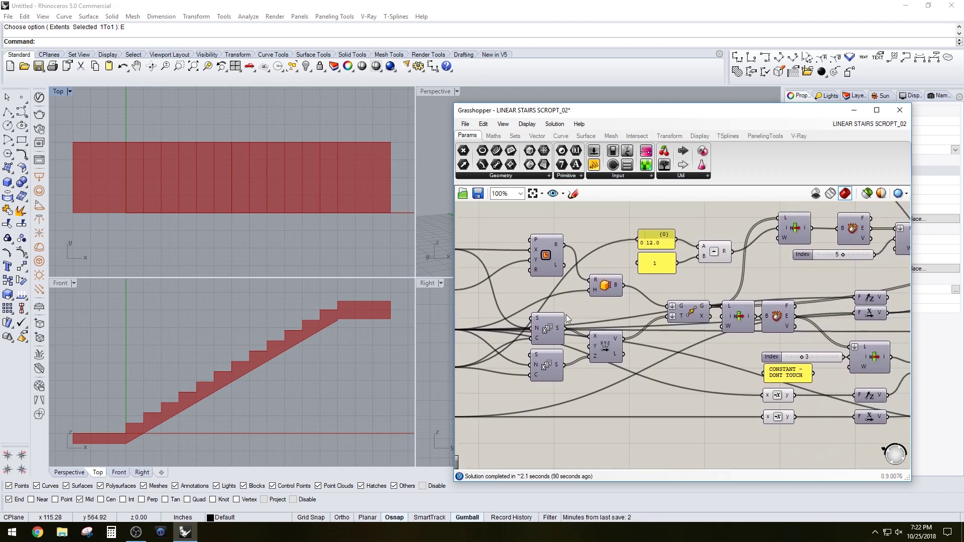
{"action": "mouse_move", "coordinate": [565, 314]}
{"action": "right_mouse_down"}
{"action": "mouse_move", "coordinate": [684, 289]}
{"action": "mouse_move", "coordinate": [640, 307]}
{"action": "mouse_move", "coordinate": [746, 305]}
{"action": "right_mouse_up"}
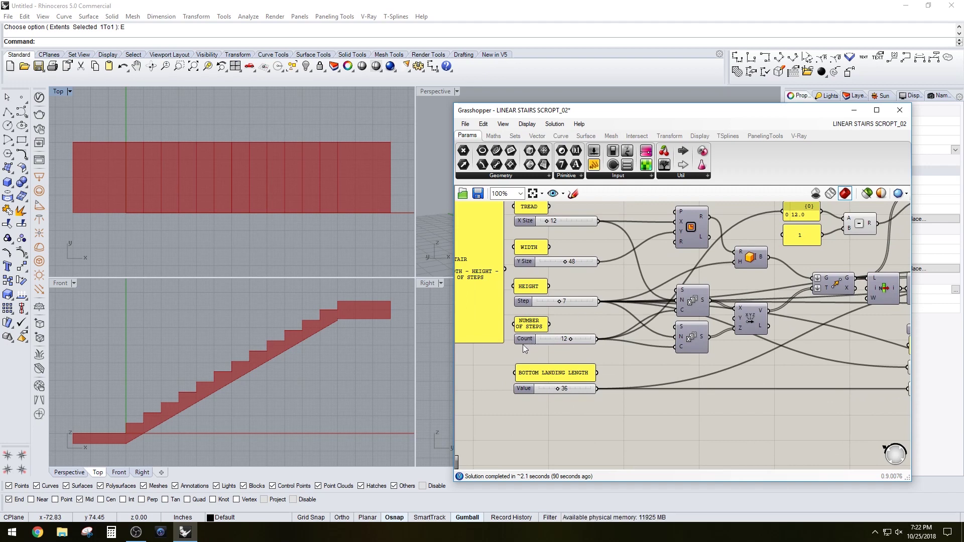
{"action": "left_click", "coordinate": [564, 340]}
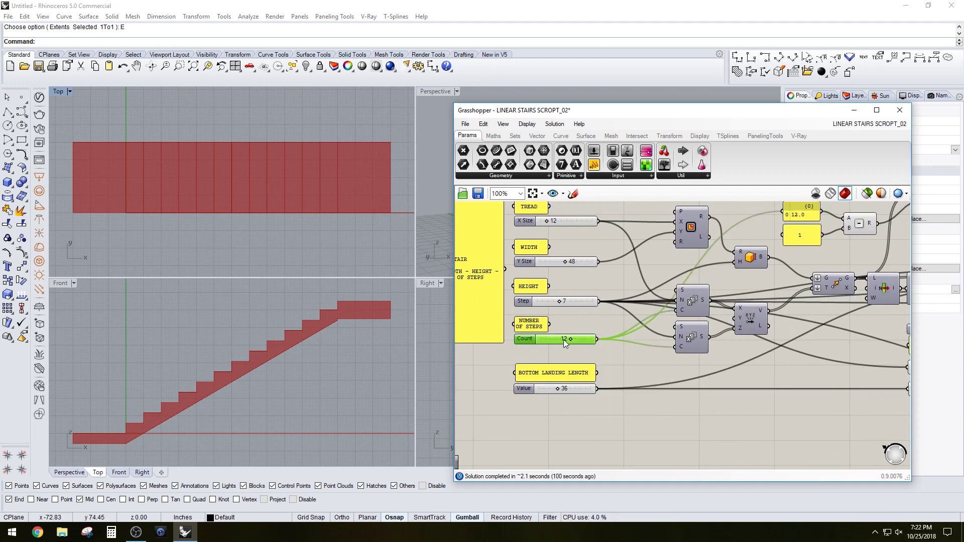
{"action": "double_click", "coordinate": [565, 340]}
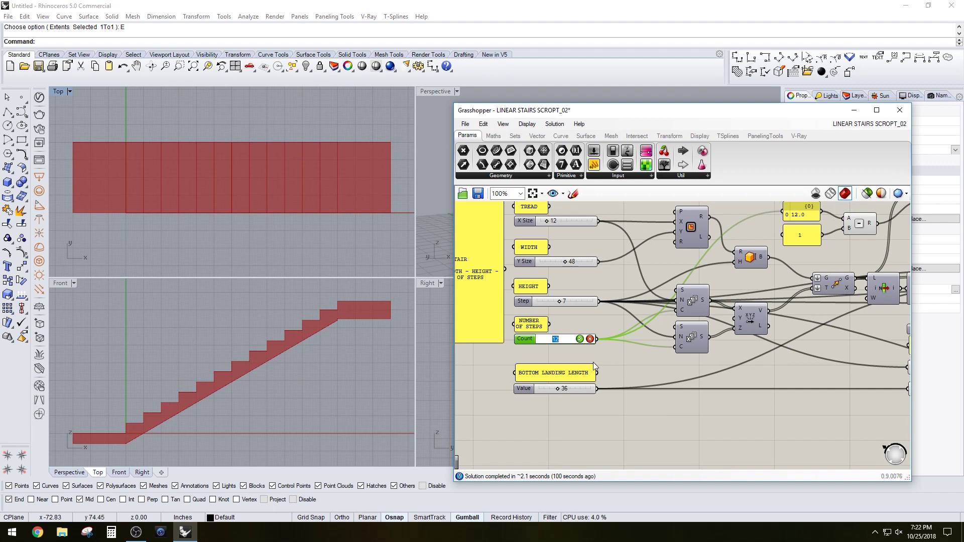
{"action": "type", "text": "4"}
{"action": "key", "text": "Return"}
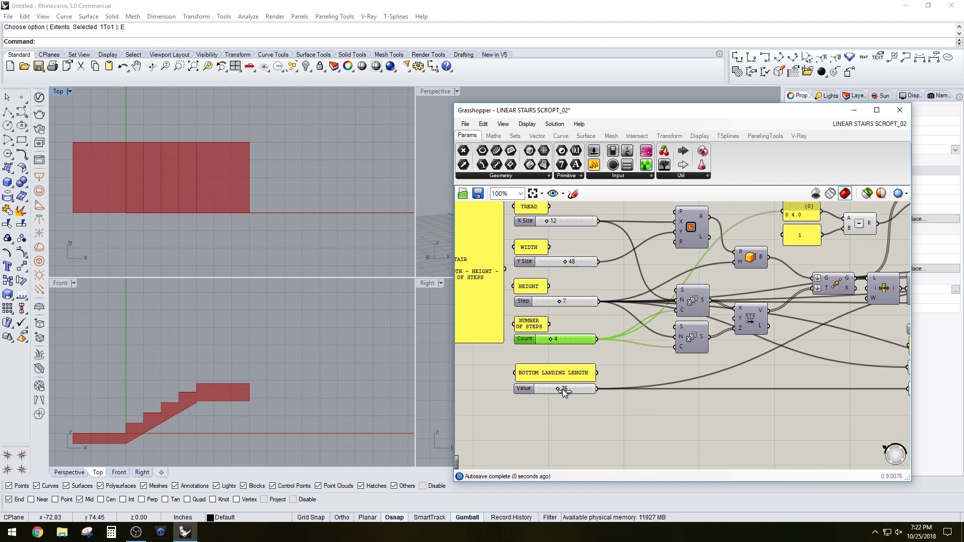
Step: Set the bottom landing length to 40 and relabel its panel LANDING LENGTH
{"action": "left_click_drag", "start_coordinate": [562, 389], "coordinate": [550, 388]}
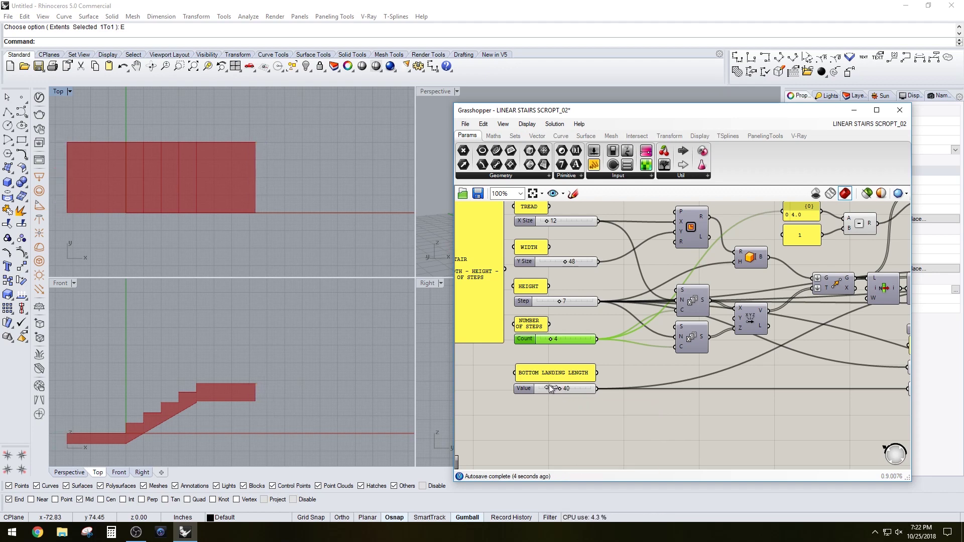
{"action": "double_click", "coordinate": [546, 378]}
{"action": "left_click", "coordinate": [505, 333]}
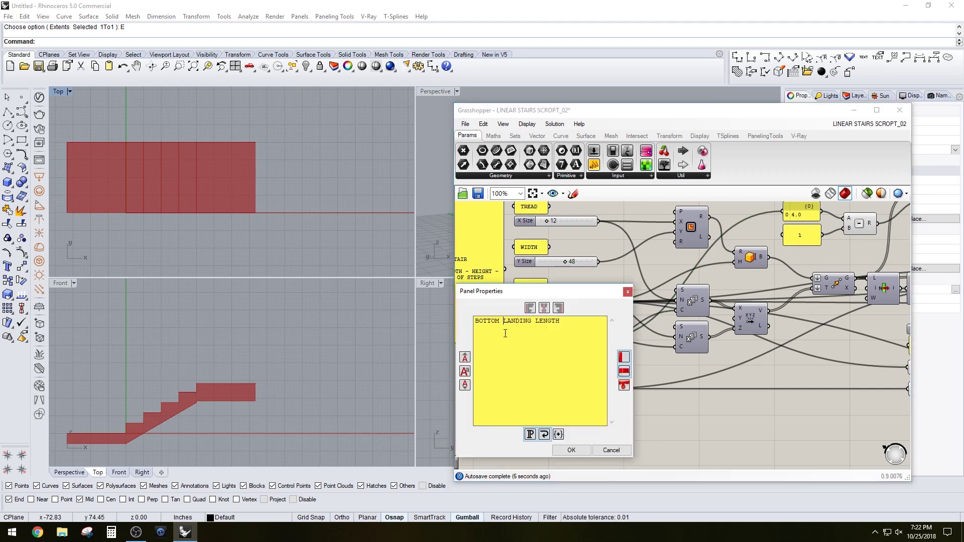
{"action": "left_click_drag", "start_coordinate": [503, 324], "coordinate": [460, 320]}
{"action": "key", "text": "BackSpace"}
{"action": "left_click", "coordinate": [571, 450]}
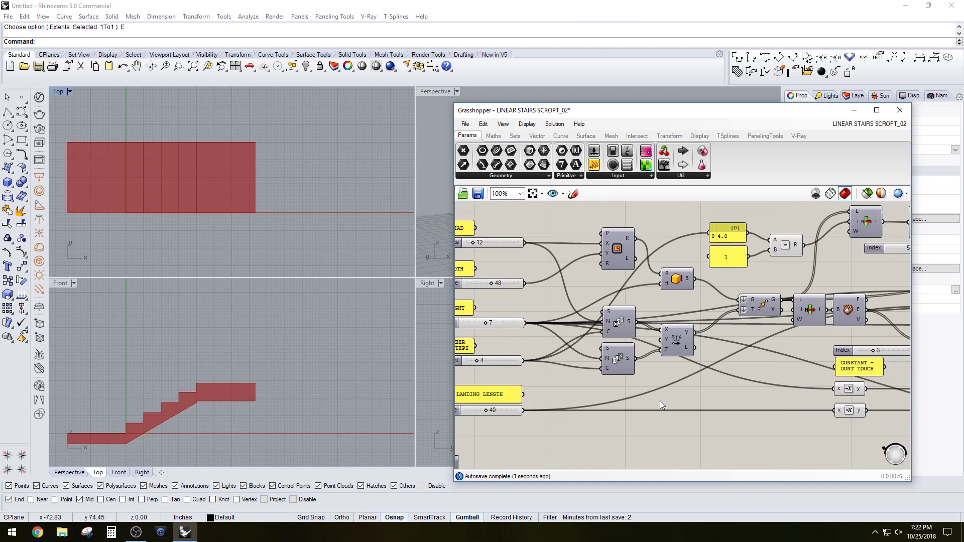
Step: Pan and zoom the canvas to the downstream components, including the top-landing component
{"action": "right_click_drag", "start_coordinate": [697, 429], "coordinate": [466, 452]}
{"action": "right_click_drag", "start_coordinate": [740, 288], "coordinate": [627, 284]}
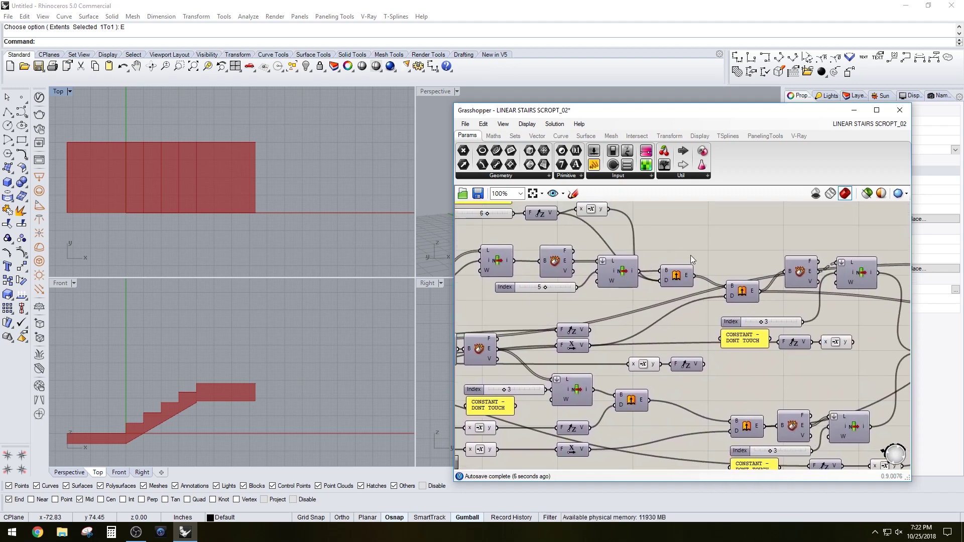
{"action": "scroll", "coordinate": [690, 259], "scroll_direction": "down", "scroll_amount": 2}
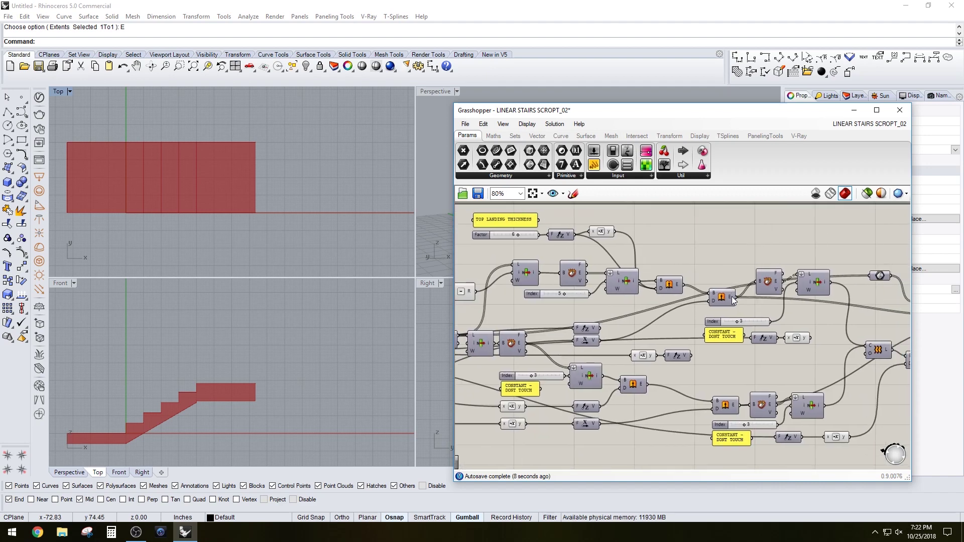
{"action": "left_click", "coordinate": [721, 298]}
{"action": "right_click_drag", "start_coordinate": [738, 271], "coordinate": [624, 269]}
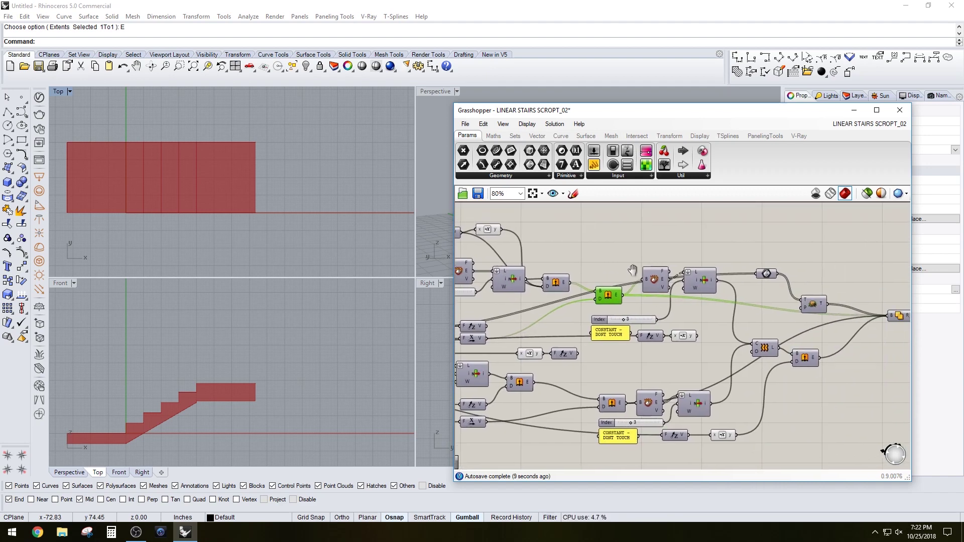
{"action": "right_click", "coordinate": [607, 299]}
{"action": "left_click", "coordinate": [627, 328]}
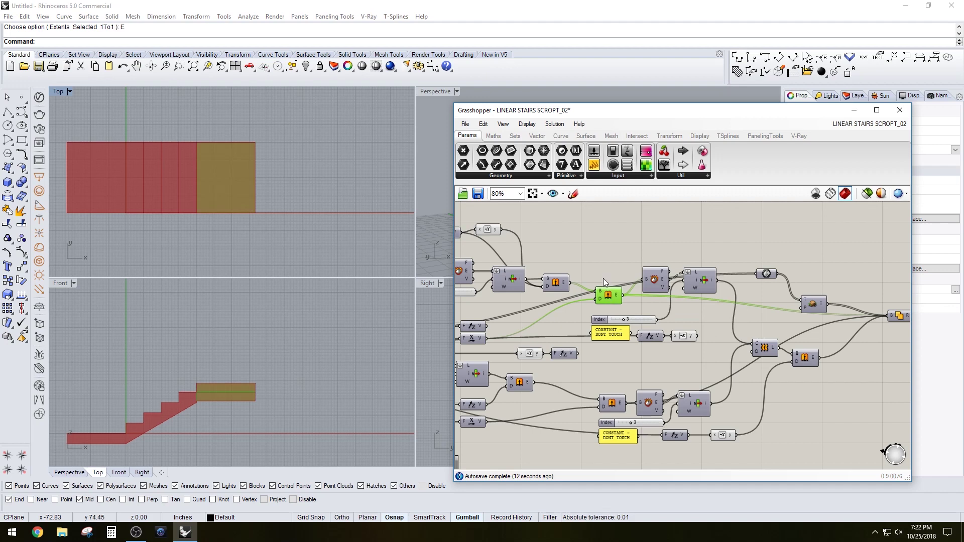
{"action": "right_click", "coordinate": [611, 295]}
{"action": "left_click", "coordinate": [633, 312]}
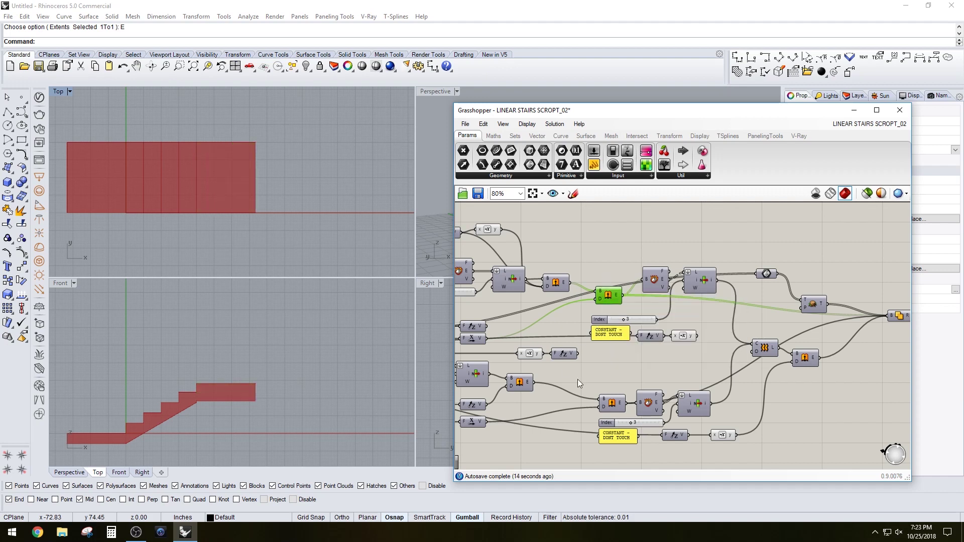
{"action": "left_click", "coordinate": [611, 404]}
{"action": "right_click", "coordinate": [613, 404]}
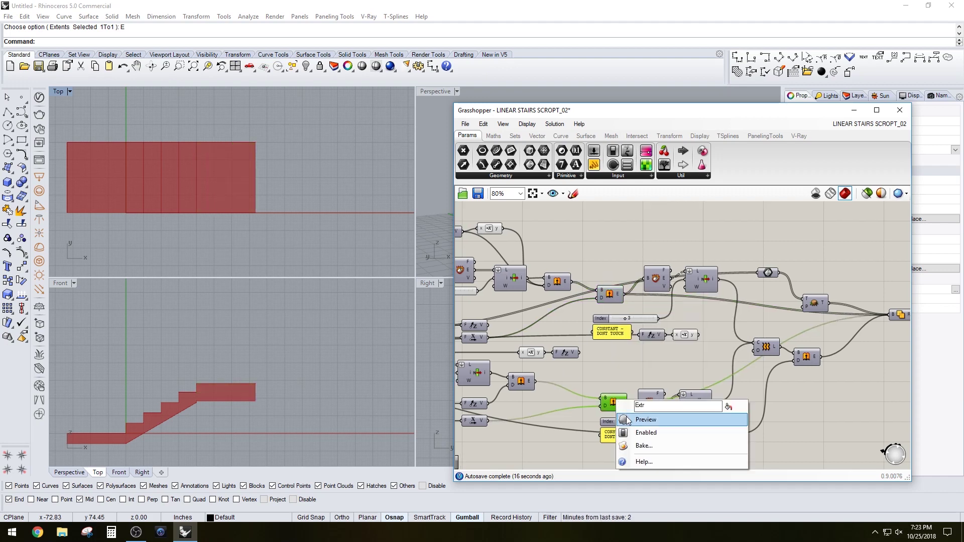
{"action": "left_click", "coordinate": [625, 418]}
{"action": "right_click", "coordinate": [613, 404]}
{"action": "left_click", "coordinate": [627, 423]}
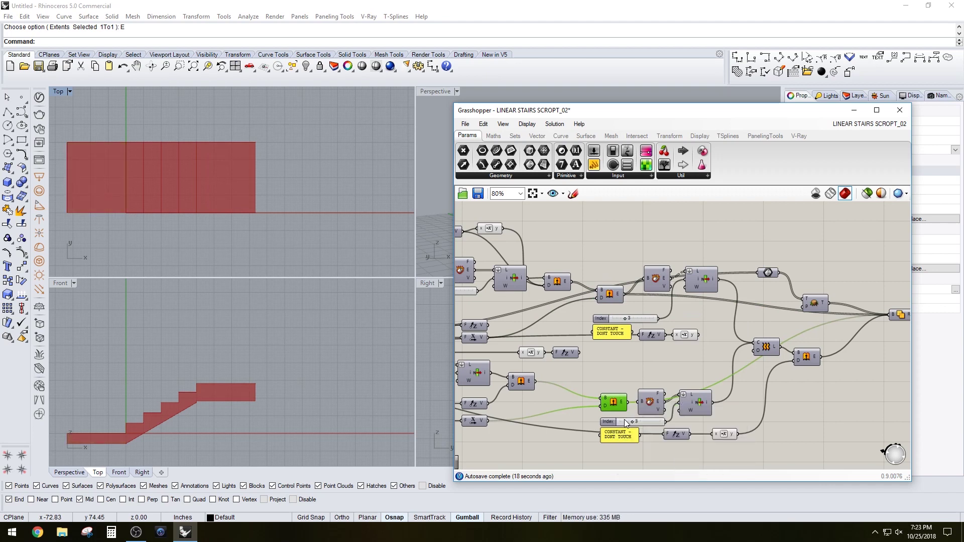
{"action": "right_click_drag", "start_coordinate": [713, 377], "coordinate": [682, 387]}
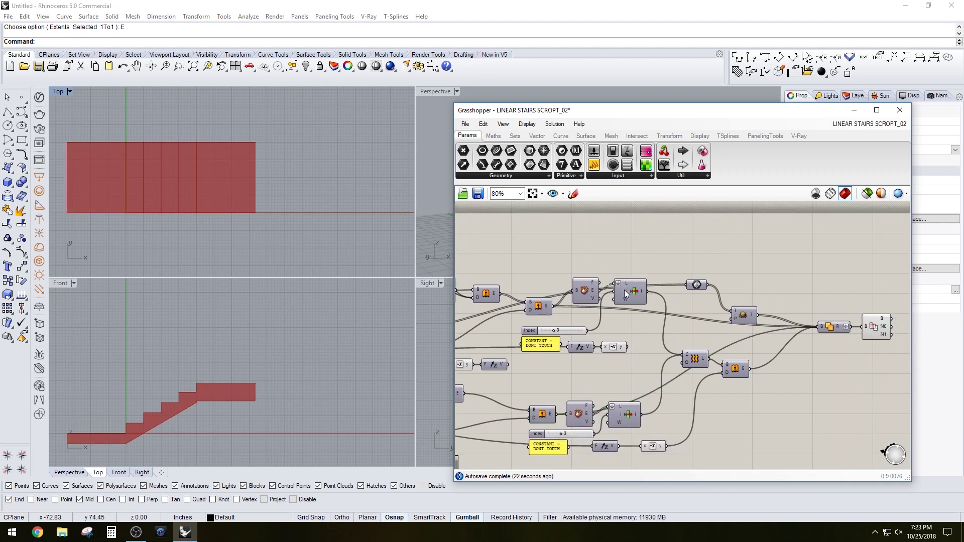
{"action": "right_click_drag", "start_coordinate": [552, 319], "coordinate": [638, 366]}
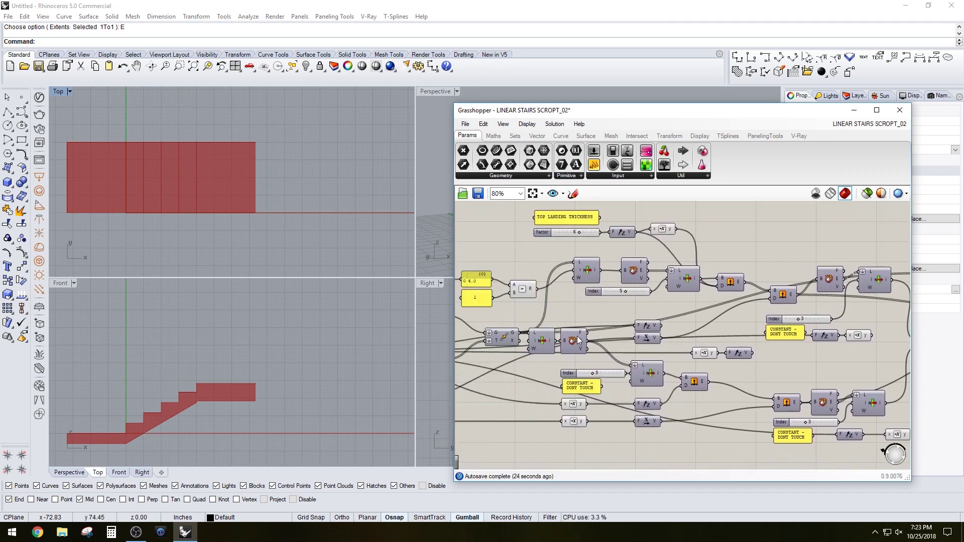
{"action": "right_click_drag", "start_coordinate": [504, 337], "coordinate": [539, 348]}
{"action": "left_click", "coordinate": [540, 346]}
{"action": "right_click", "coordinate": [539, 347]}
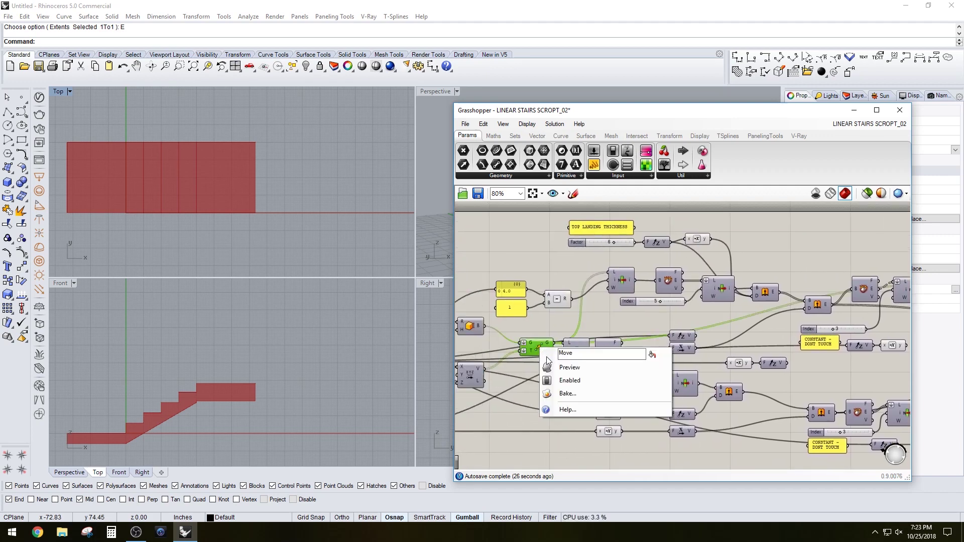
{"action": "left_click", "coordinate": [546, 367]}
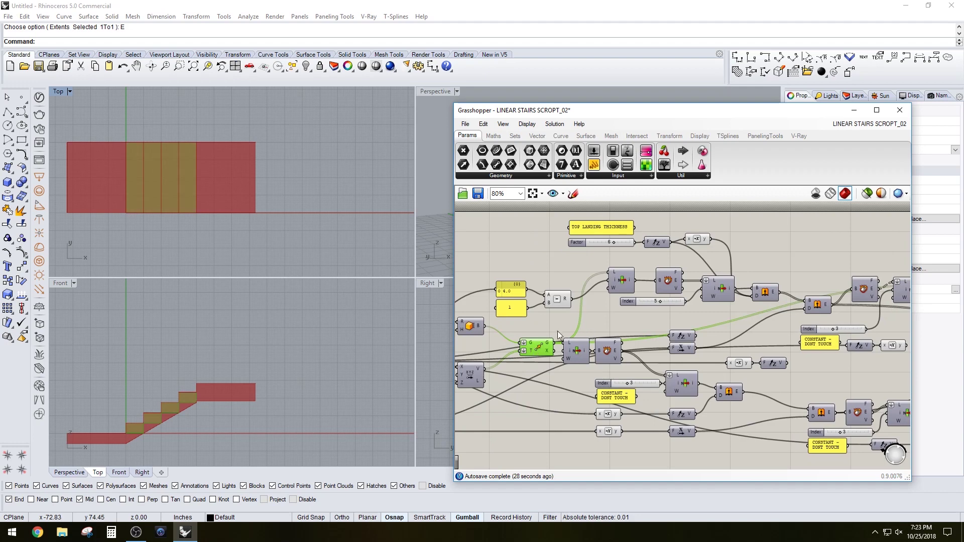
{"action": "right_click", "coordinate": [524, 351]}
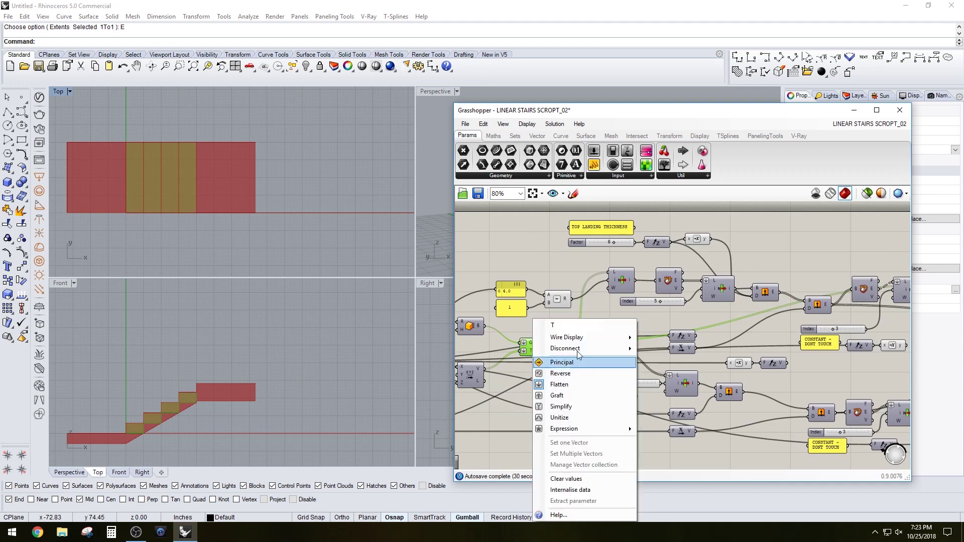
{"action": "left_click", "coordinate": [527, 338]}
{"action": "right_click", "coordinate": [531, 349]}
{"action": "left_click", "coordinate": [536, 350]}
{"action": "right_click", "coordinate": [543, 350]}
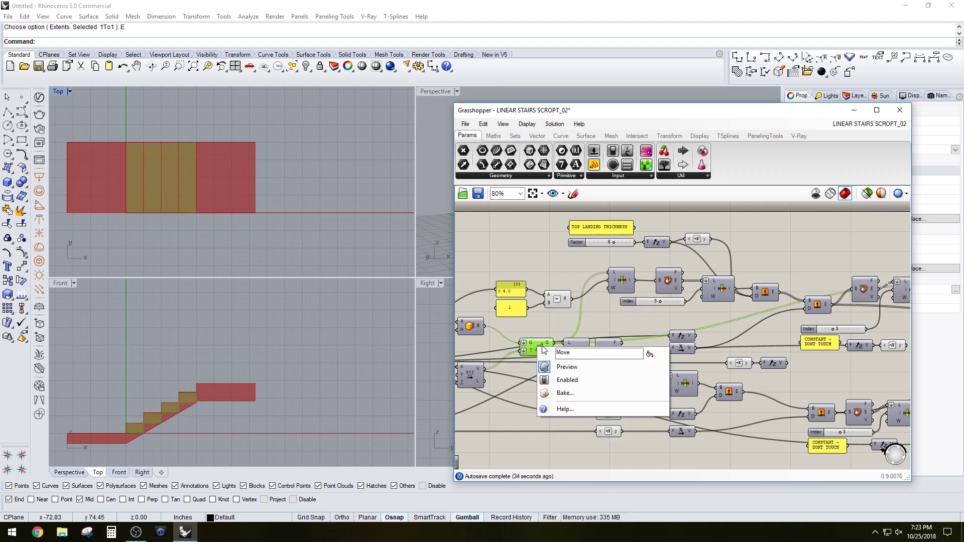
{"action": "left_click", "coordinate": [562, 370]}
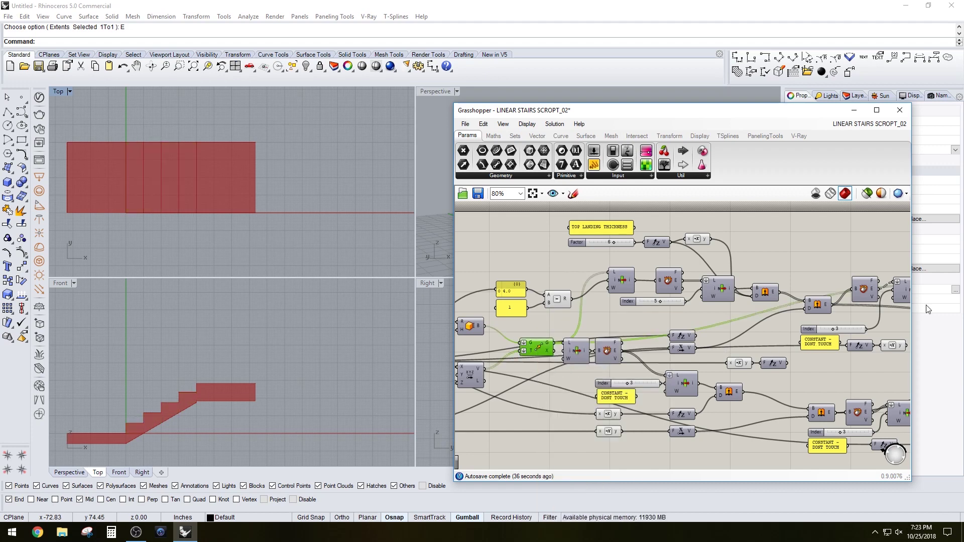
{"action": "scroll", "coordinate": [626, 341], "scroll_direction": "down", "scroll_amount": 2}
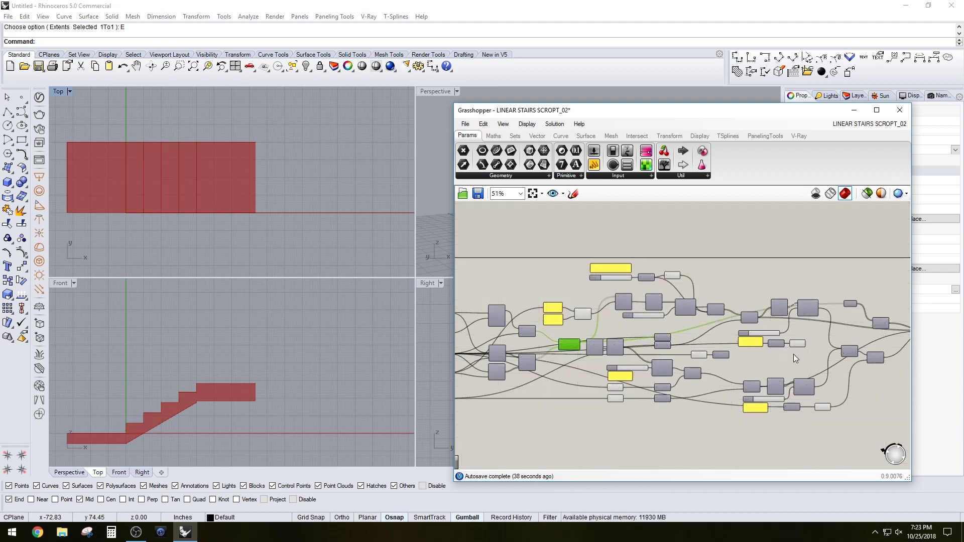
{"action": "scroll", "coordinate": [794, 357], "scroll_direction": "up", "scroll_amount": 2}
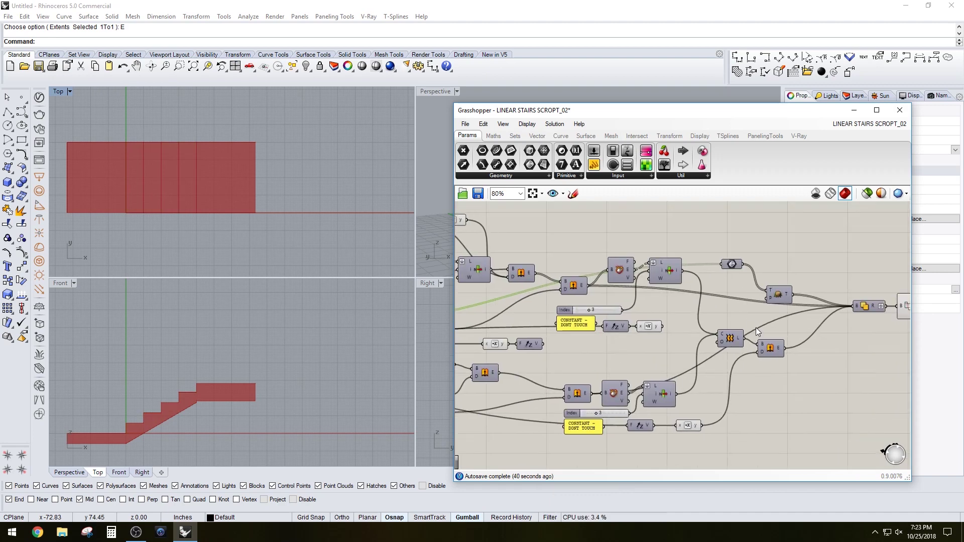
Step: Turn off the SUnion component's preview
{"action": "right_click_drag", "start_coordinate": [829, 314], "coordinate": [807, 315]}
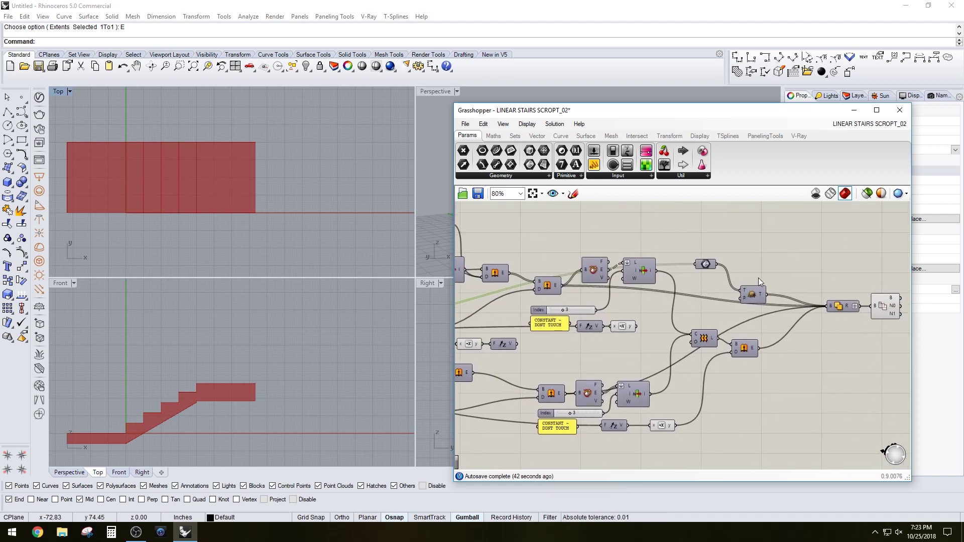
{"action": "left_click", "coordinate": [844, 307]}
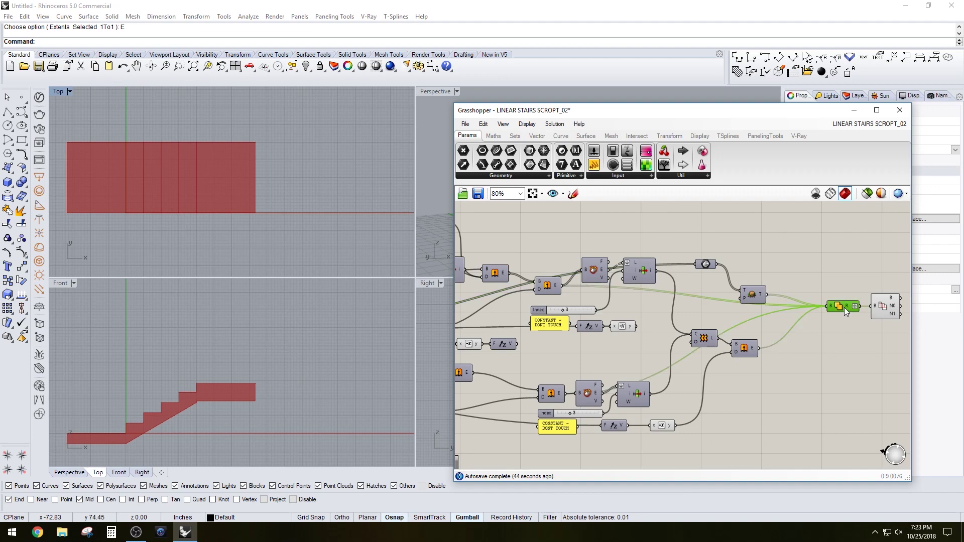
{"action": "right_click", "coordinate": [842, 305]}
{"action": "left_click", "coordinate": [843, 324]}
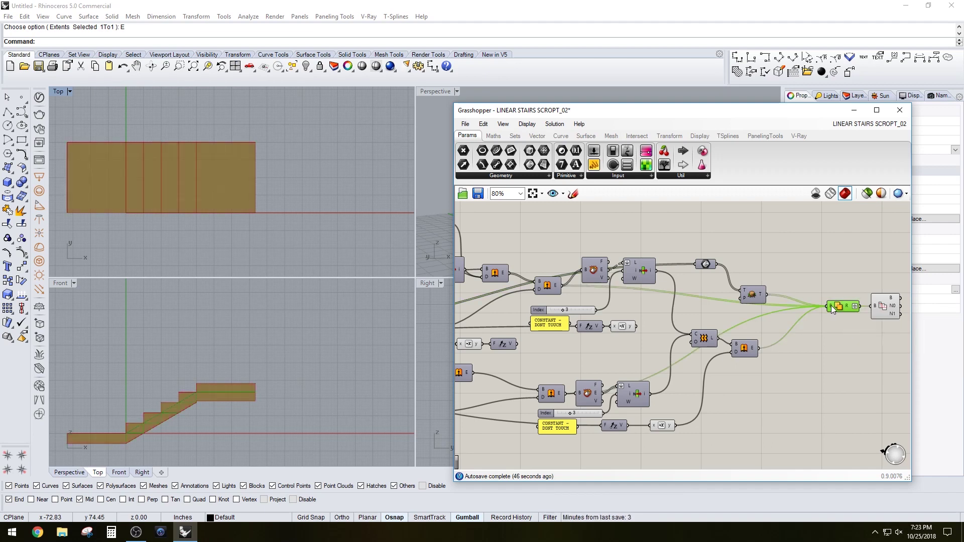
{"action": "right_click", "coordinate": [835, 306]}
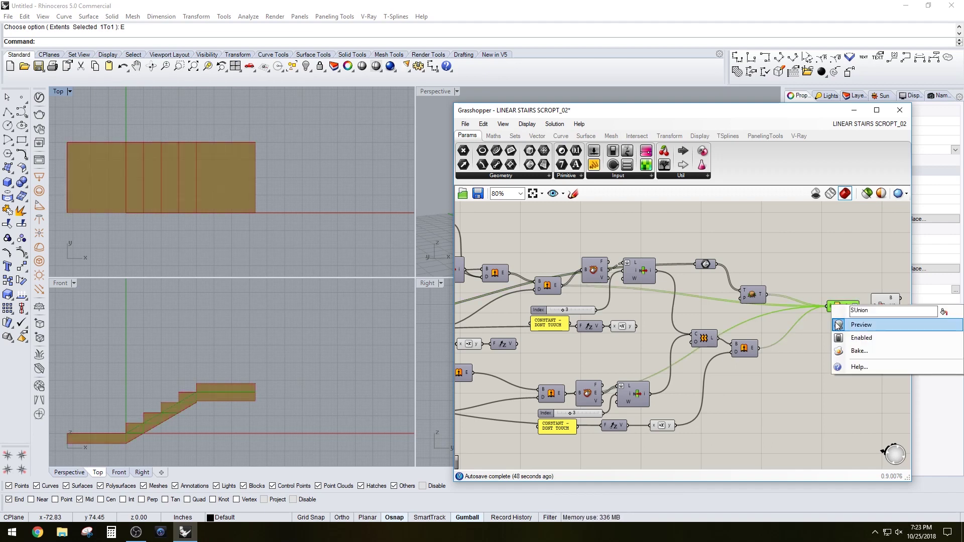
{"action": "left_click", "coordinate": [837, 326]}
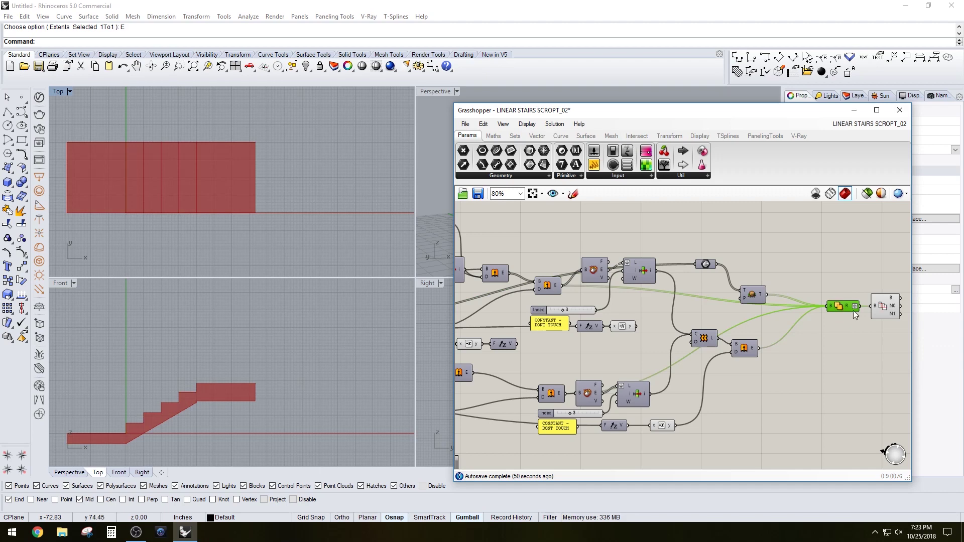
Step: Zoom in on the Dispatch component and keep it selected
{"action": "left_click", "coordinate": [861, 307]}
{"action": "right_click_drag", "start_coordinate": [860, 312], "coordinate": [821, 301]}
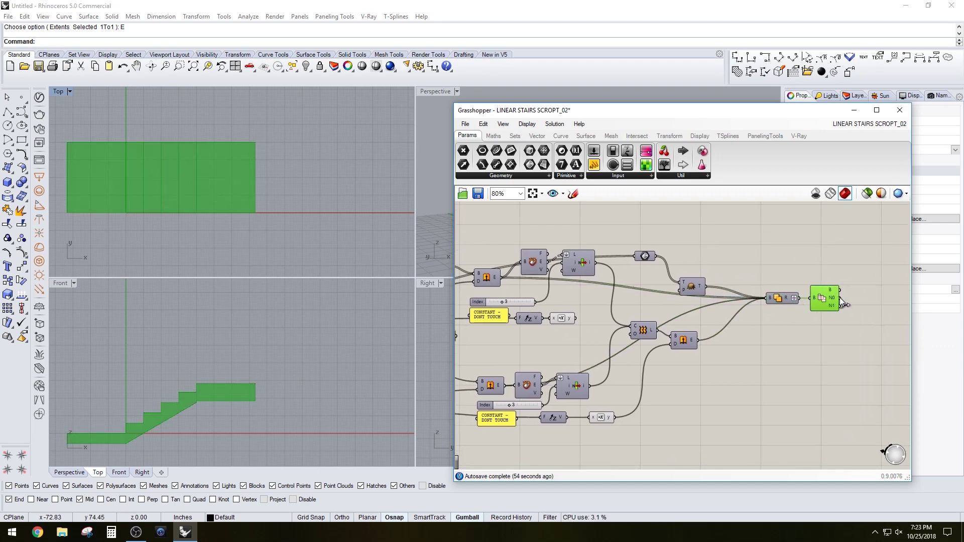
{"action": "scroll", "coordinate": [830, 301], "scroll_direction": "up", "scroll_amount": 3}
{"action": "right_click_drag", "start_coordinate": [830, 301], "coordinate": [736, 314]}
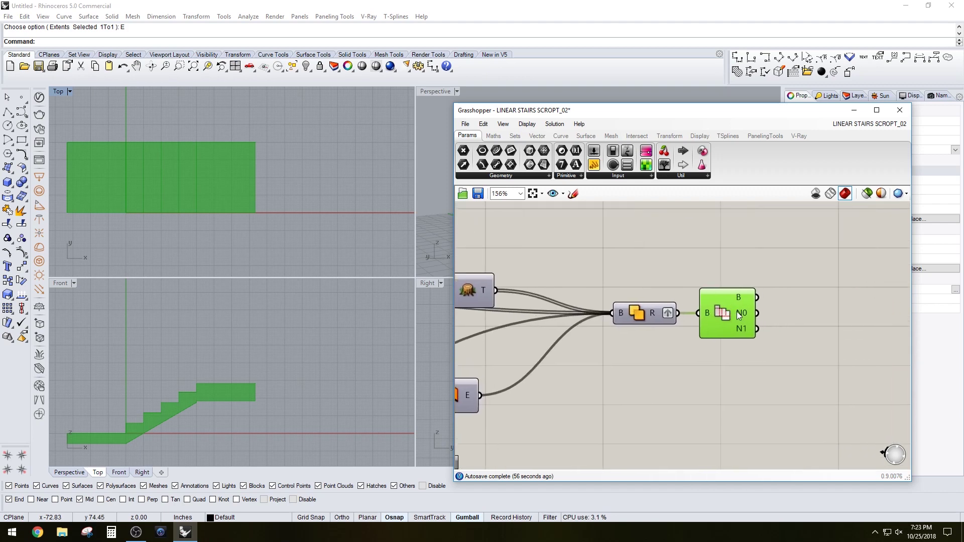
{"action": "right_click", "coordinate": [736, 311]}
{"action": "left_click", "coordinate": [746, 272]}
{"action": "left_click", "coordinate": [732, 305]}
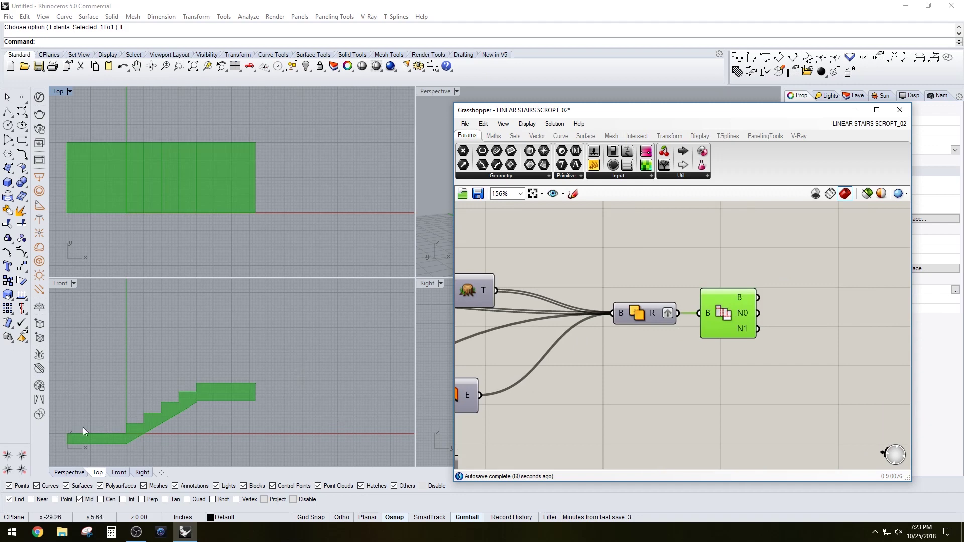
{"action": "left_click", "coordinate": [724, 271]}
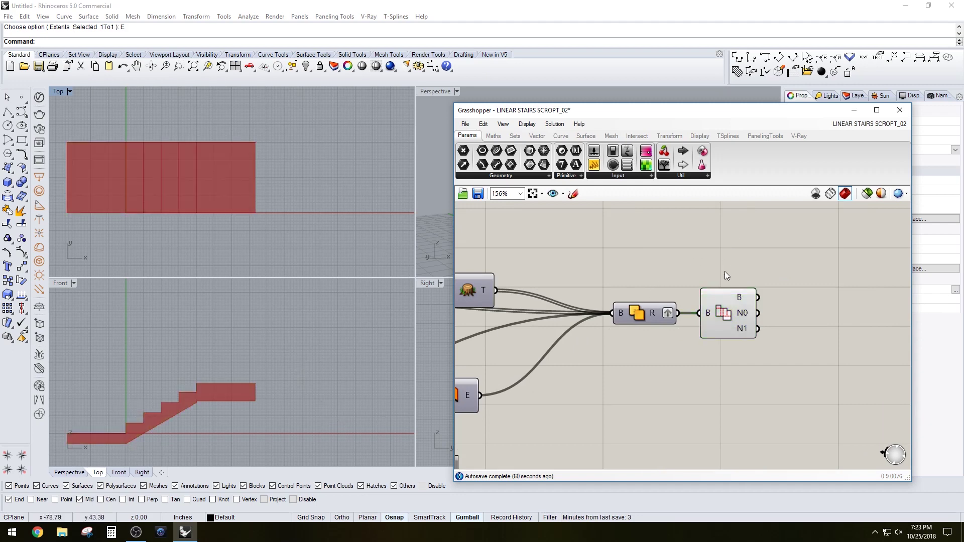
{"action": "left_click", "coordinate": [725, 293]}
Step: Bake the Dispatch output into Rhino, maximize Perspective, and move a smaller Grasshopper window aside
{"action": "middle_click", "coordinate": [737, 305]}
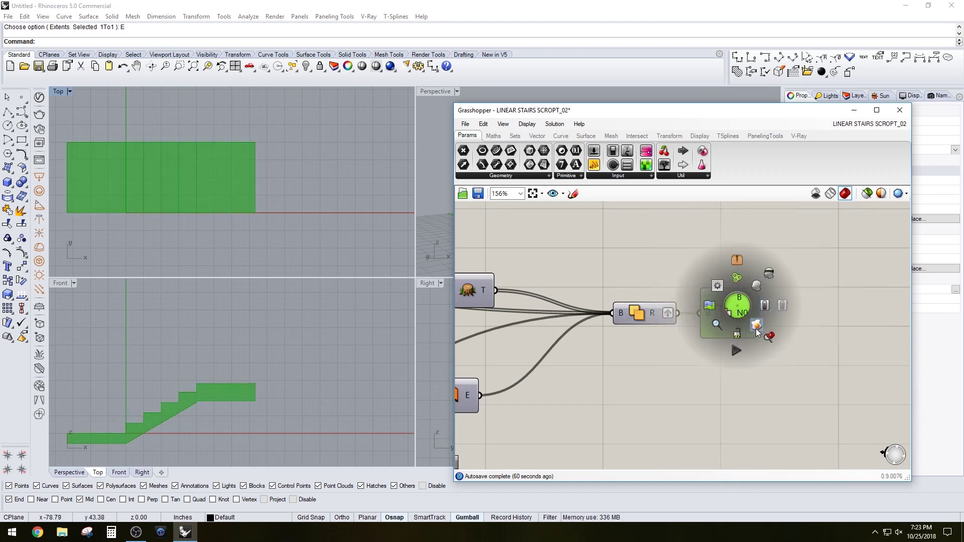
{"action": "left_click", "coordinate": [756, 327]}
{"action": "left_click", "coordinate": [848, 112]}
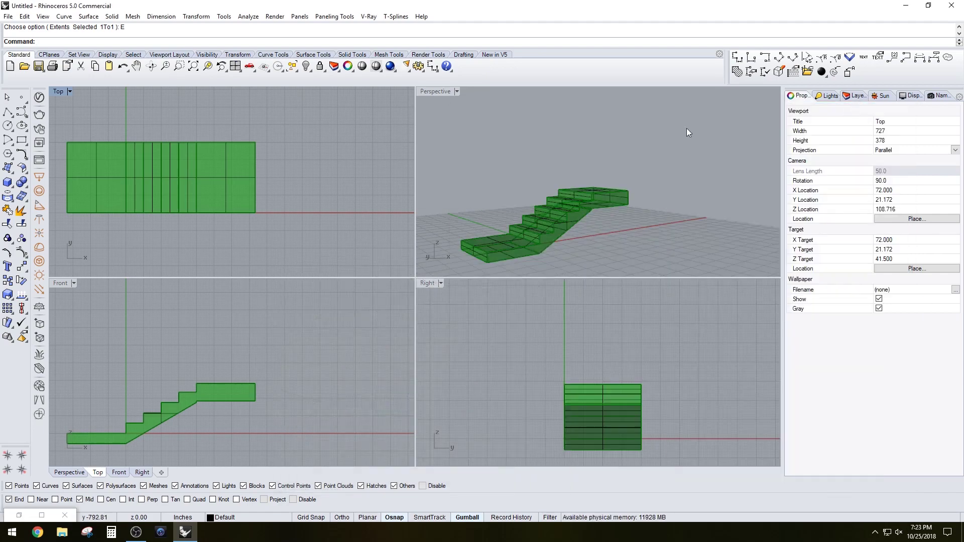
{"action": "double_click", "coordinate": [429, 96]}
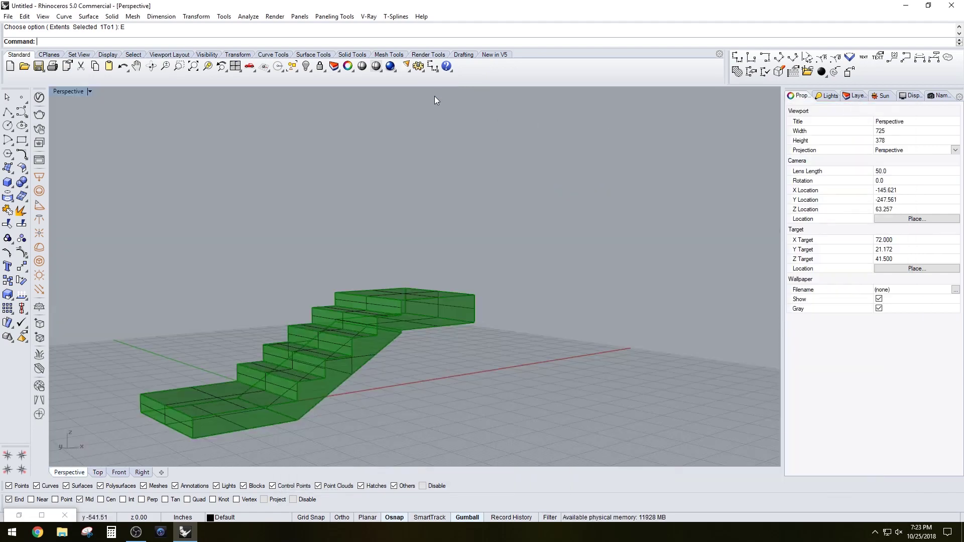
{"action": "left_click", "coordinate": [41, 515]}
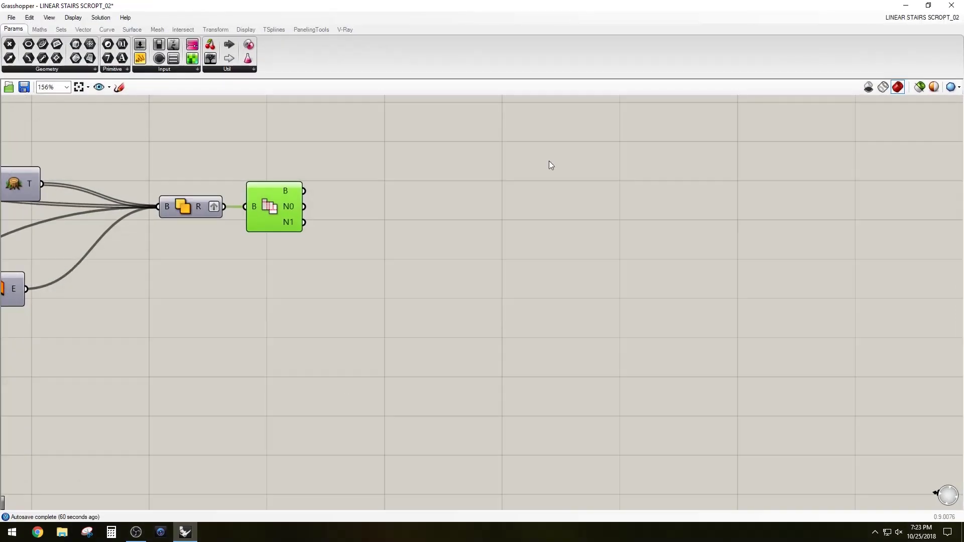
{"action": "left_click", "coordinate": [924, 7]}
{"action": "left_click_drag", "start_coordinate": [850, 110], "coordinate": [725, 412]}
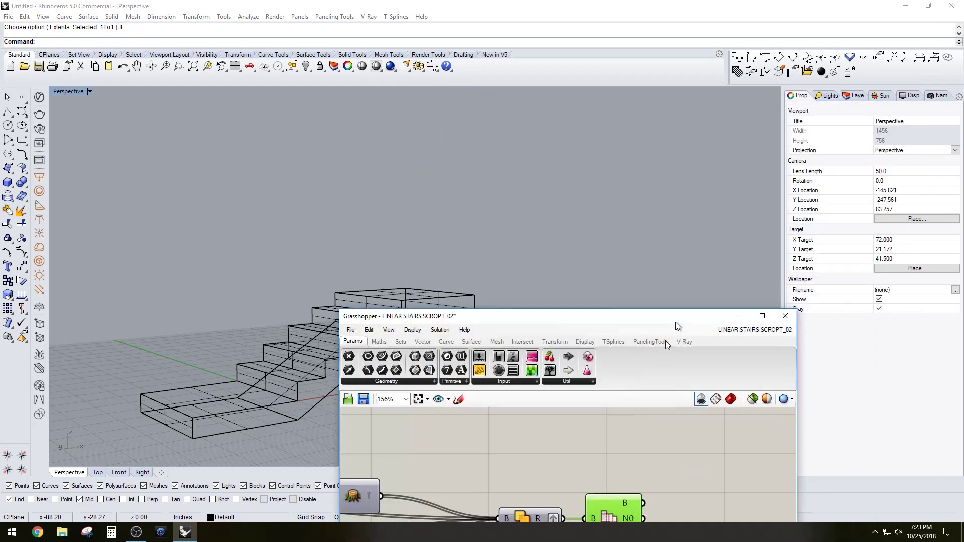
Step: Display the baked stair solid Shaded in Perspective and orbit around it
{"action": "right_click_drag", "start_coordinate": [525, 330], "coordinate": [540, 251]}
{"action": "left_click", "coordinate": [66, 94]}
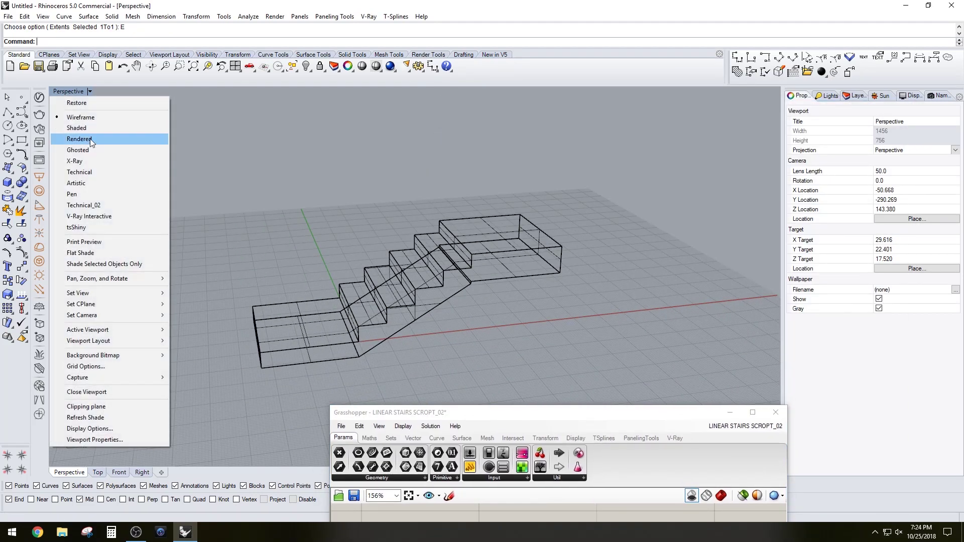
{"action": "left_click", "coordinate": [83, 129]}
{"action": "mouse_move", "coordinate": [371, 252]}
{"action": "right_mouse_down"}
{"action": "mouse_move", "coordinate": [570, 280]}
{"action": "mouse_move", "coordinate": [457, 315]}
{"action": "mouse_move", "coordinate": [507, 275]}
{"action": "mouse_move", "coordinate": [613, 231]}
{"action": "mouse_move", "coordinate": [369, 205]}
{"action": "mouse_move", "coordinate": [447, 221]}
{"action": "mouse_move", "coordinate": [507, 258]}
{"action": "mouse_move", "coordinate": [518, 249]}
{"action": "right_mouse_up"}
{"action": "scroll", "coordinate": [519, 250], "scroll_direction": "down", "scroll_amount": 2}
{"action": "left_click", "coordinate": [463, 267]}
{"action": "right_click_drag", "start_coordinate": [463, 267], "coordinate": [641, 252]}
{"action": "left_click", "coordinate": [640, 252]}
Step: Delete the baked stair solid from the Rhino model
{"action": "left_click", "coordinate": [427, 321]}
{"action": "key", "text": "Delete"}
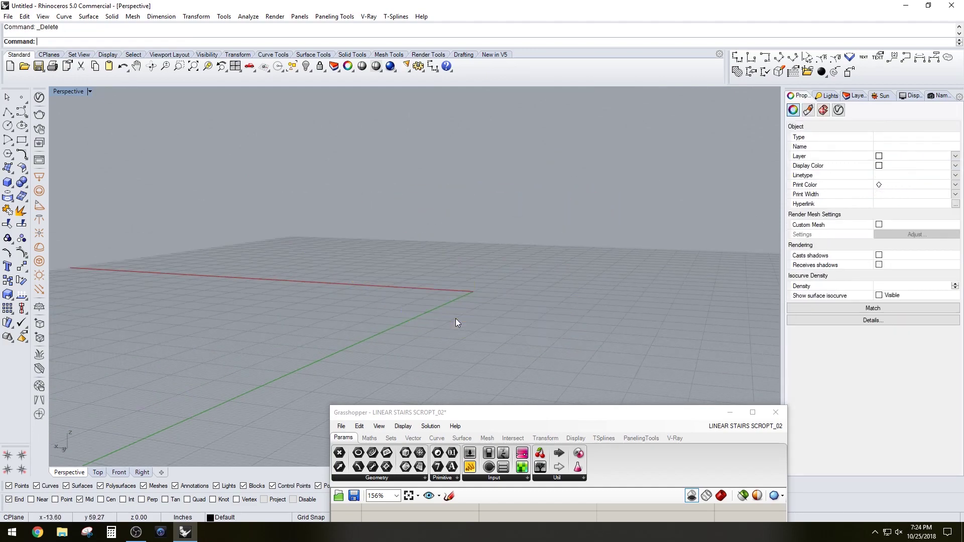
{"action": "right_click_drag", "start_coordinate": [456, 318], "coordinate": [501, 264]}
Step: Make the Grasshopper window taller and zoom out to review the STAIR inputs and middle components
{"action": "mouse_move", "coordinate": [469, 408]}
{"action": "left_mouse_down"}
{"action": "mouse_move", "coordinate": [460, 252]}
{"action": "mouse_move", "coordinate": [524, 228]}
{"action": "mouse_move", "coordinate": [462, 130]}
{"action": "mouse_move", "coordinate": [498, 93]}
{"action": "left_mouse_up"}
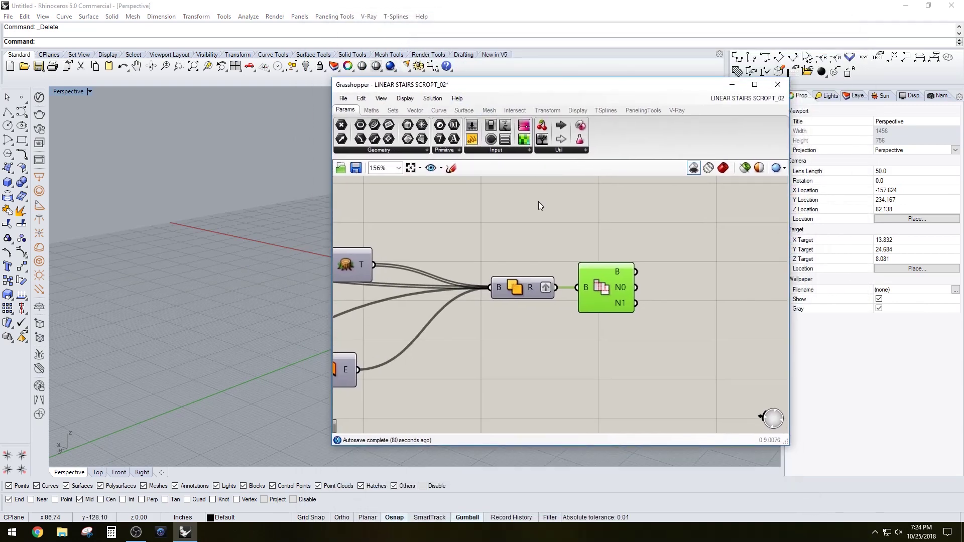
{"action": "scroll", "coordinate": [538, 201], "scroll_direction": "down", "scroll_amount": 2}
{"action": "scroll", "coordinate": [529, 233], "scroll_direction": "down", "scroll_amount": 2}
{"action": "scroll", "coordinate": [628, 238], "scroll_direction": "down", "scroll_amount": 1}
{"action": "scroll", "coordinate": [627, 282], "scroll_direction": "down", "scroll_amount": 1}
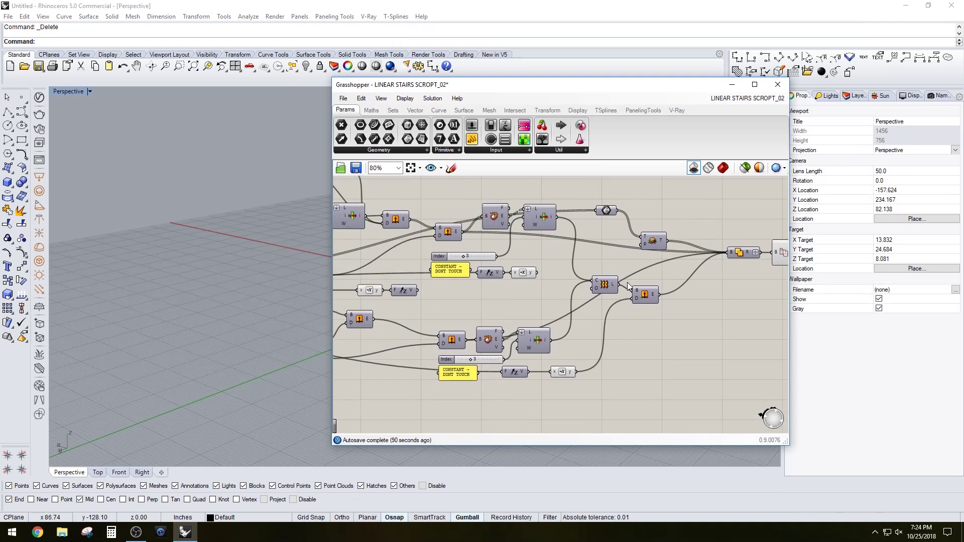
{"action": "scroll", "coordinate": [552, 281], "scroll_direction": "down", "scroll_amount": 1}
{"action": "scroll", "coordinate": [456, 284], "scroll_direction": "down", "scroll_amount": 1}
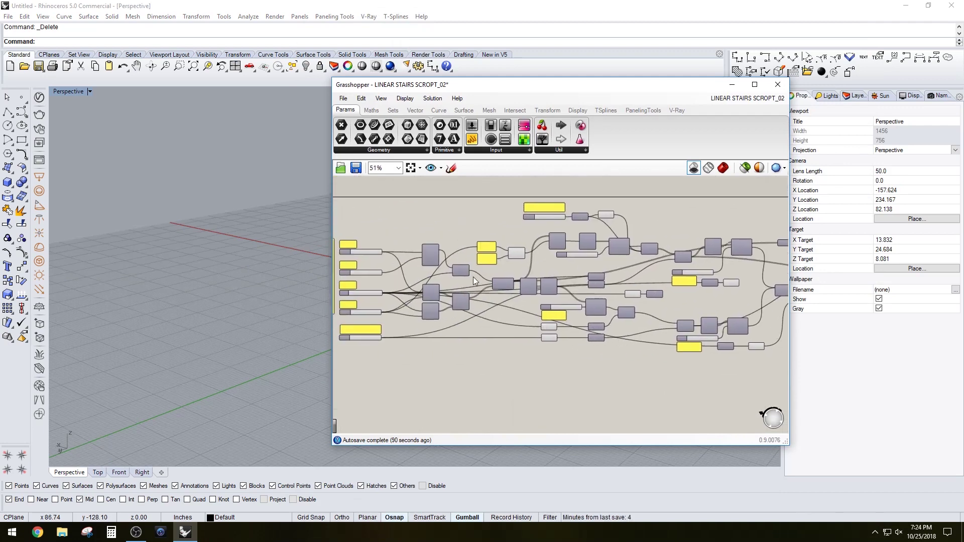
{"action": "scroll", "coordinate": [369, 282], "scroll_direction": "up", "scroll_amount": 4}
{"action": "scroll", "coordinate": [395, 272], "scroll_direction": "down", "scroll_amount": 3}
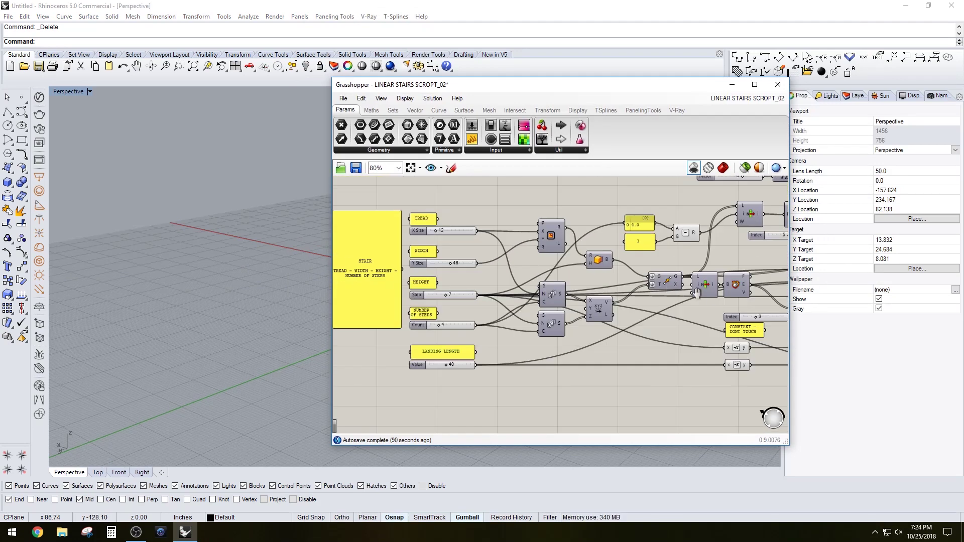
{"action": "scroll", "coordinate": [574, 284], "scroll_direction": "up", "scroll_amount": 1}
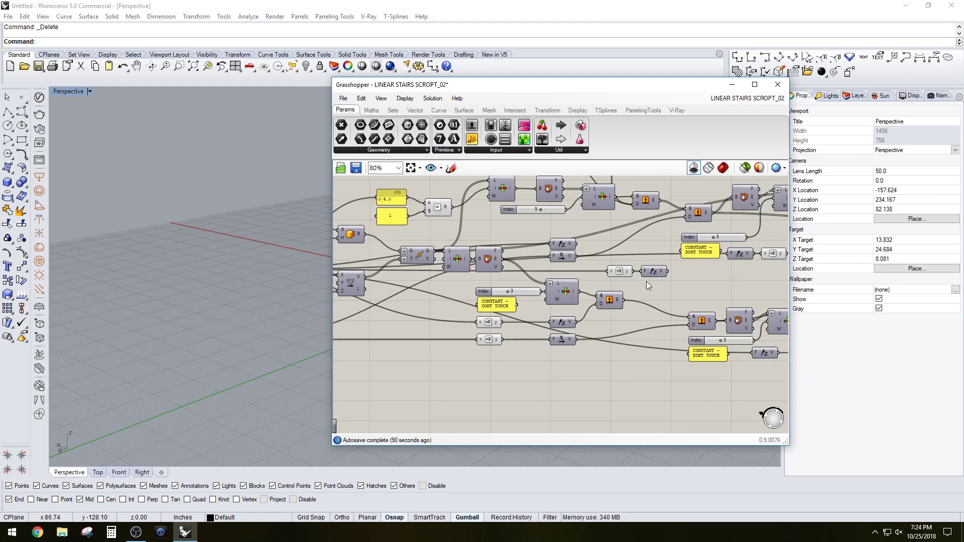
{"action": "right_click_drag", "start_coordinate": [646, 281], "coordinate": [545, 286]}
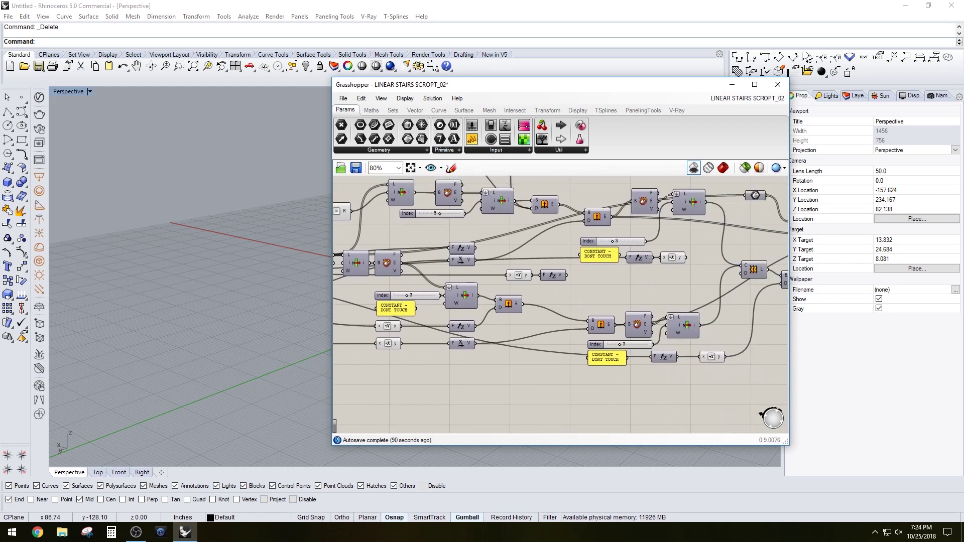